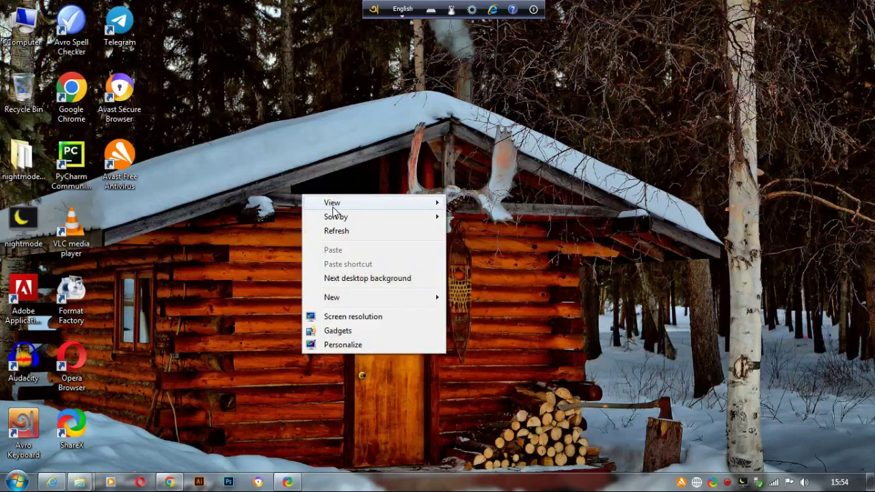
Refresh the desktop, then open and dismiss the antivirus tray menu.
right_click(319, 205)
left_click(364, 239)
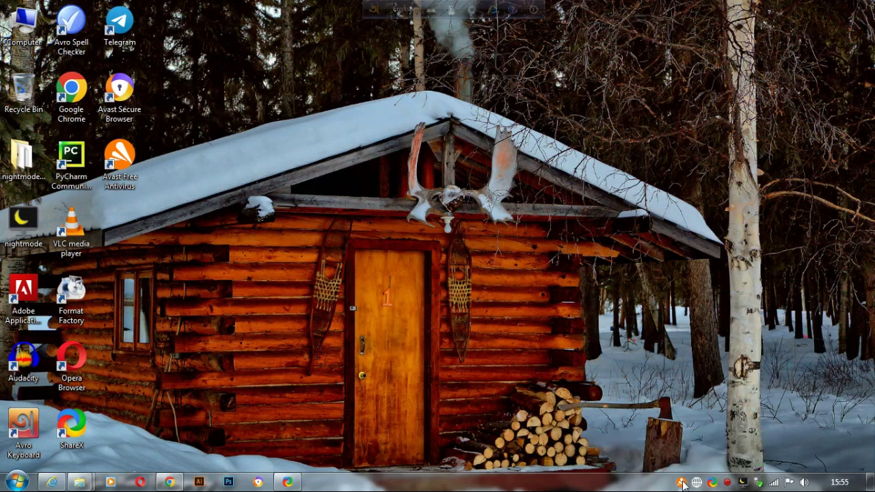
right_click(681, 482)
left_click(720, 392)
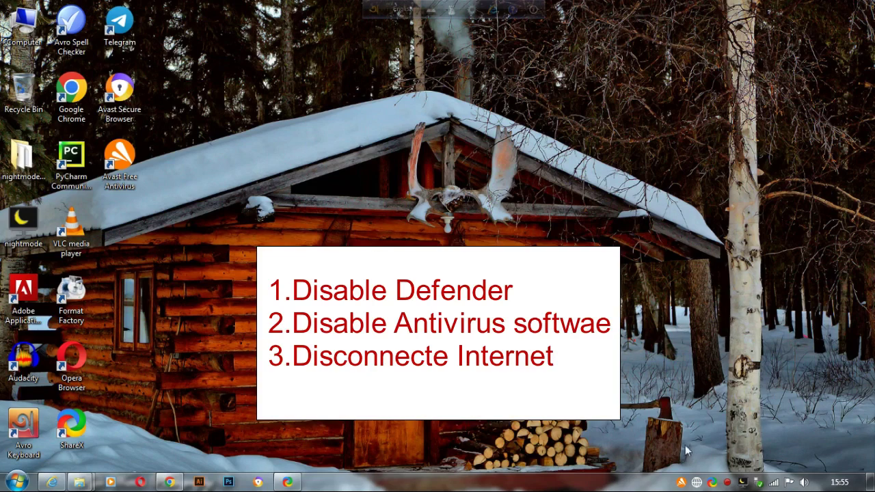
Open the antivirus tray menu again and refresh the desktop three times.
right_click(682, 482)
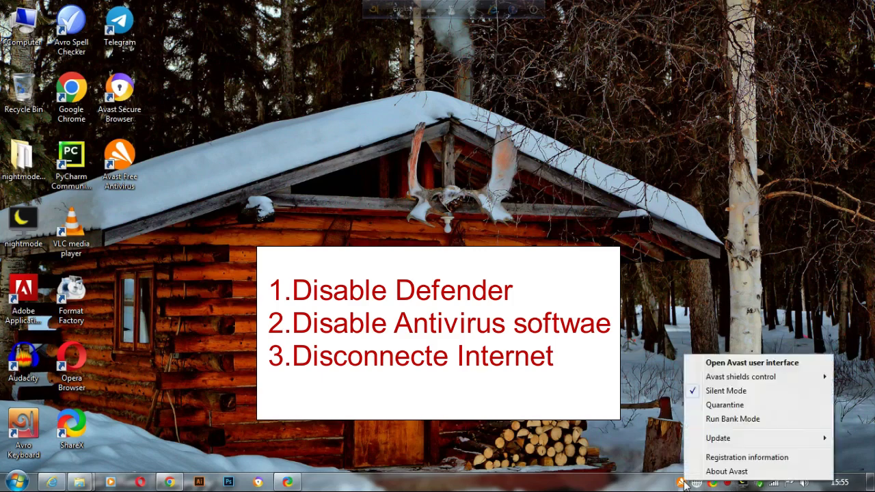
right_click(339, 236)
left_click(369, 270)
right_click(347, 207)
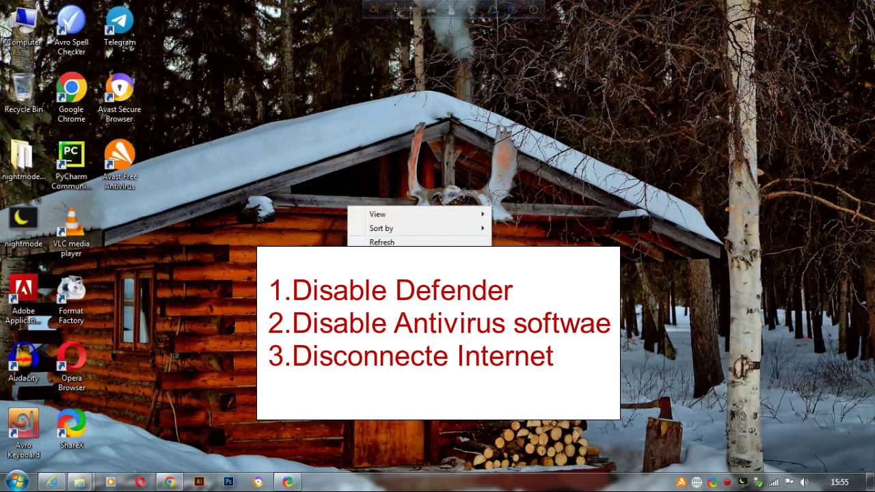
left_click(372, 235)
right_click(373, 233)
left_click(403, 270)
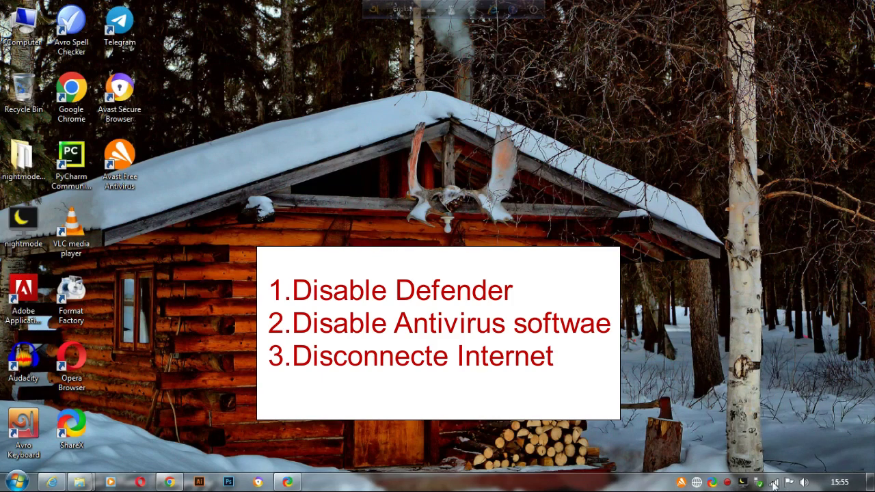
Disconnect from the Free bed speed wireless network through the network tray icon.
right_click(773, 484)
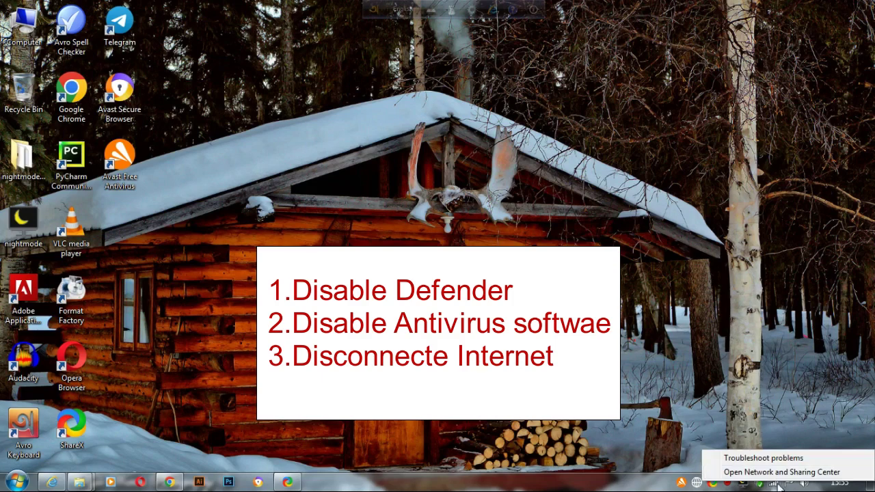
left_click(779, 486)
left_click(810, 300)
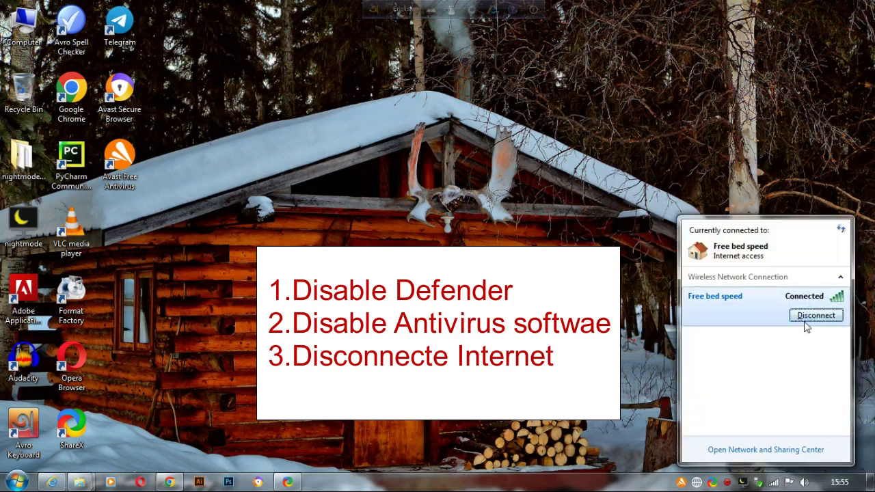
left_click(815, 315)
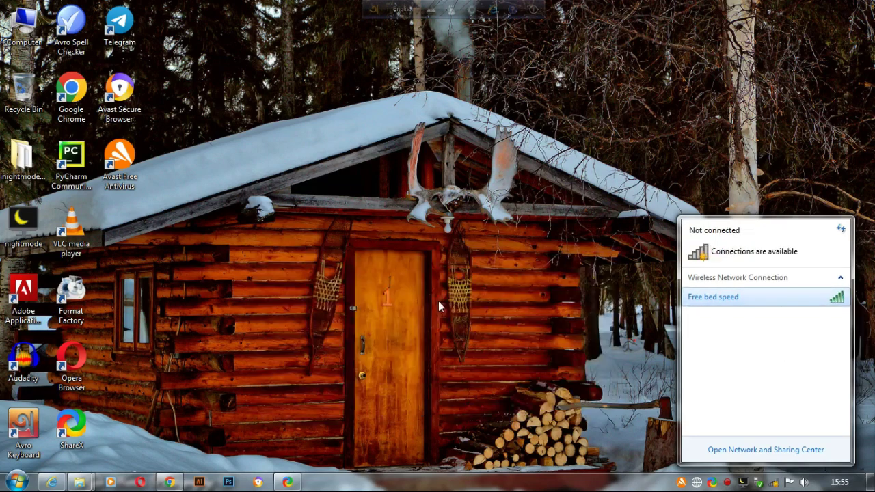
Refresh the desktop twice using its context menu.
right_click(444, 297)
right_click(448, 285)
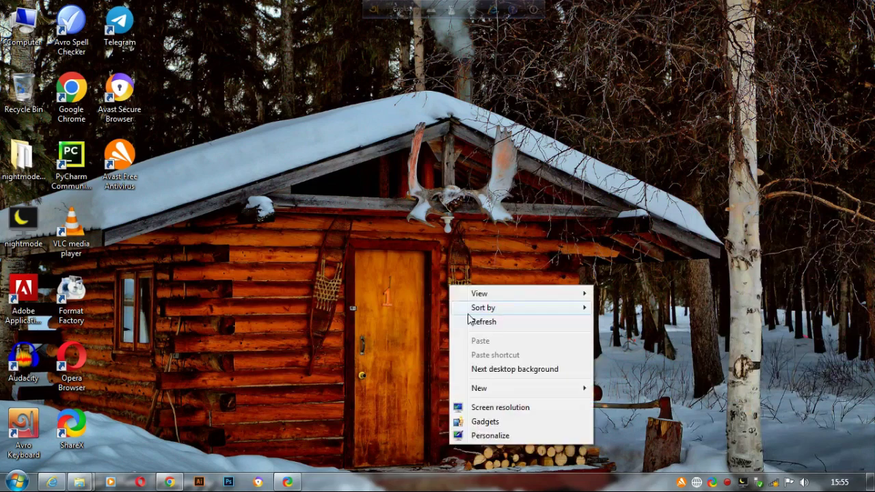
left_click(477, 323)
right_click(424, 278)
left_click(462, 317)
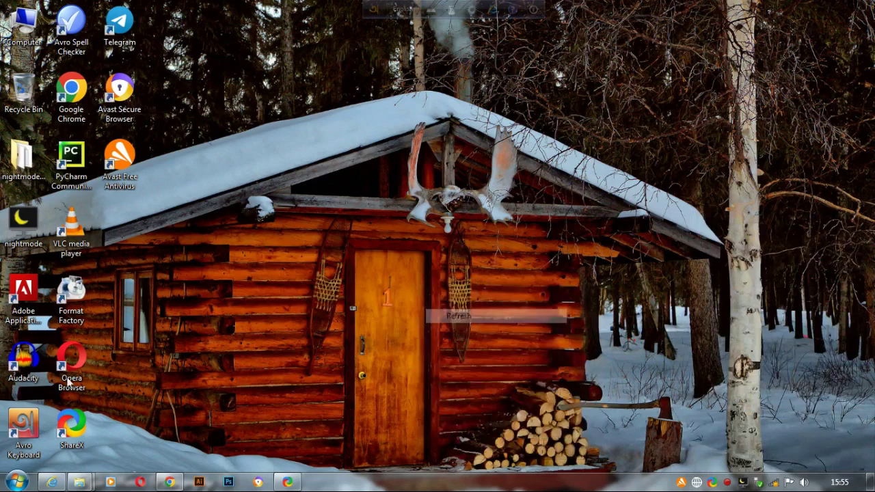
Launch Adobe Illustrator CC 2015 from Start > All Programs.
left_click(16, 482)
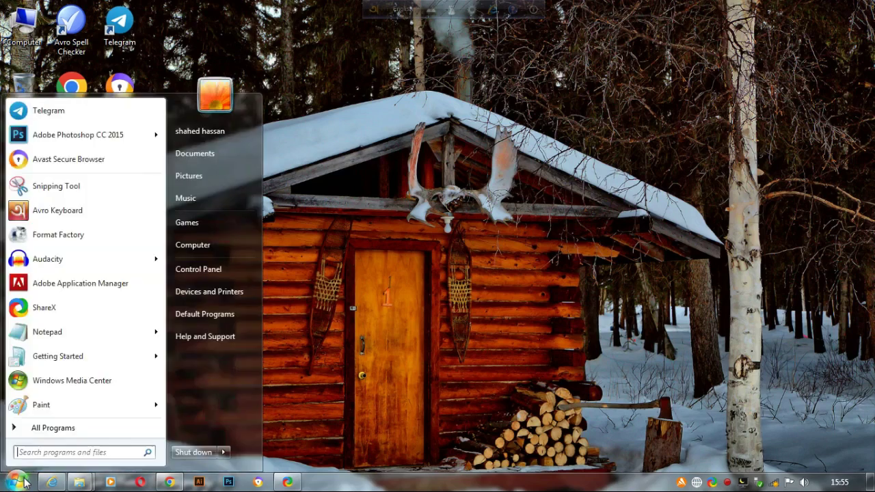
left_click(89, 431)
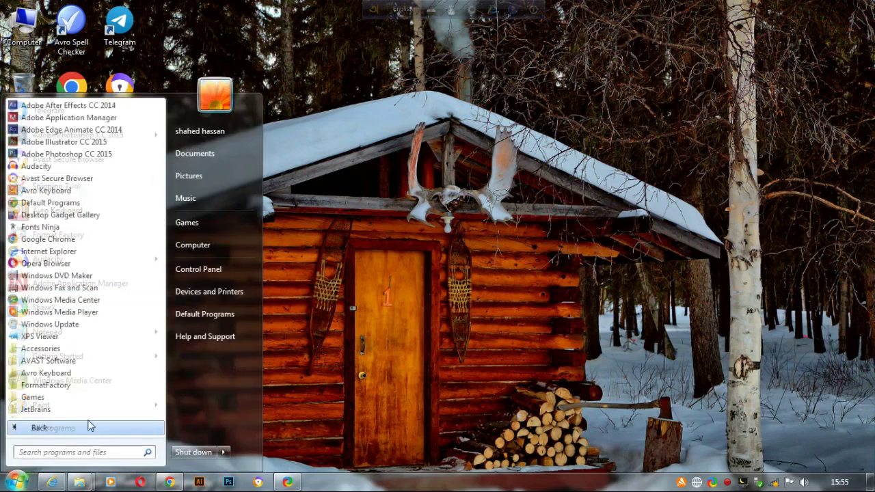
right_click(52, 139)
left_click(96, 150)
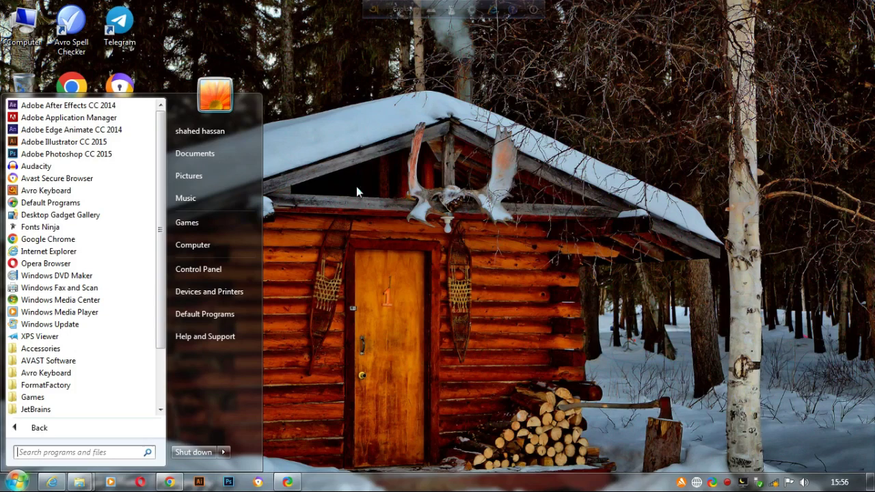
left_click(356, 186)
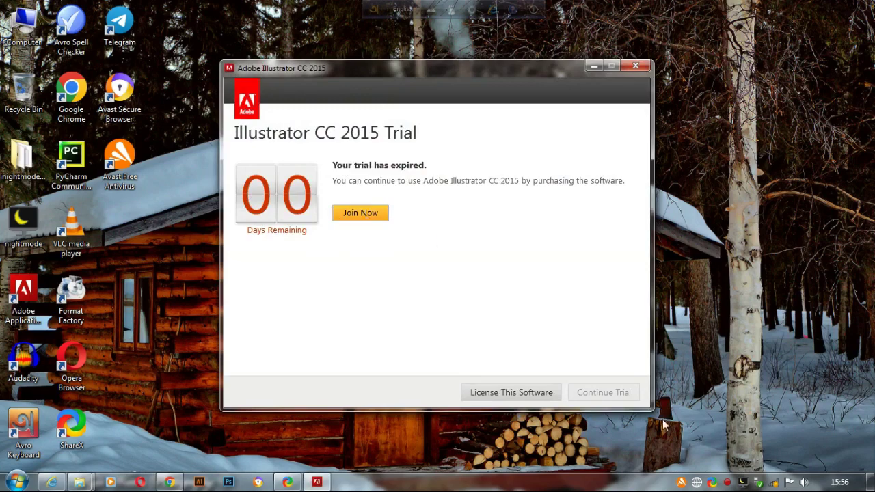
Minimize the Illustrator trial-expired window and refresh the desktop twice.
left_click(594, 66)
right_click(260, 171)
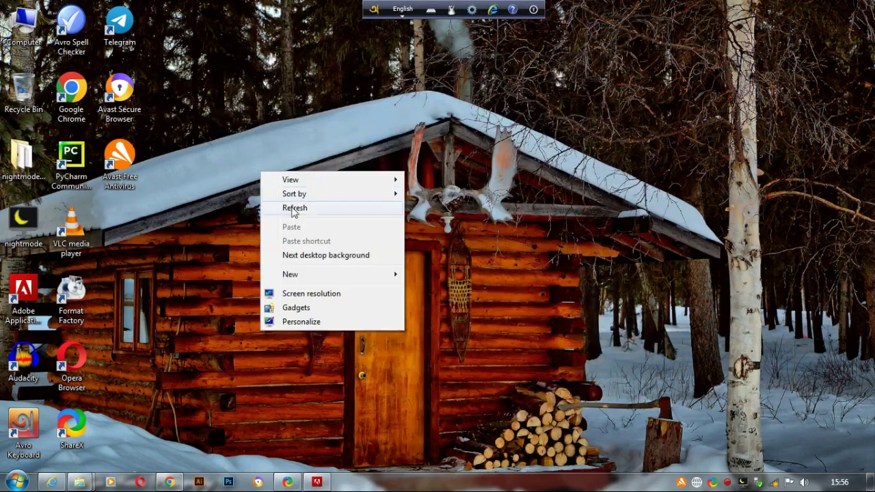
left_click(293, 208)
right_click(276, 192)
left_click(316, 228)
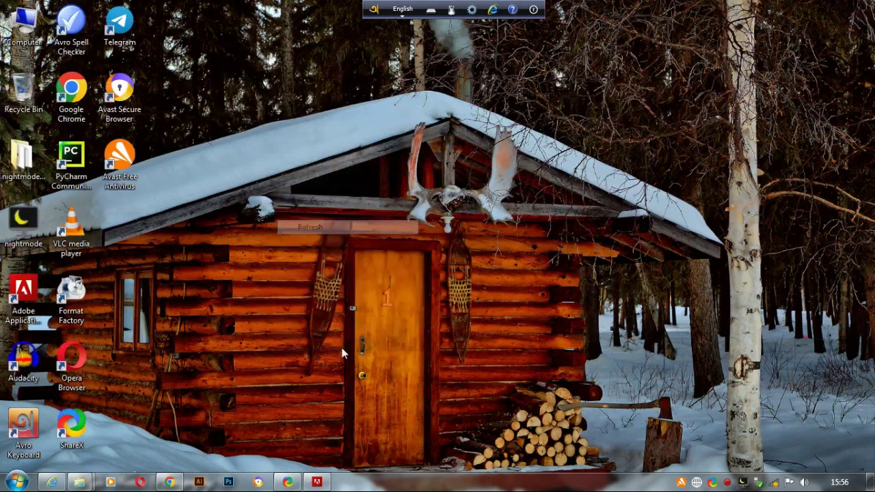
Check the Illustrator taskbar menu, refresh the desktop, and reopen the Start menu.
right_click(326, 482)
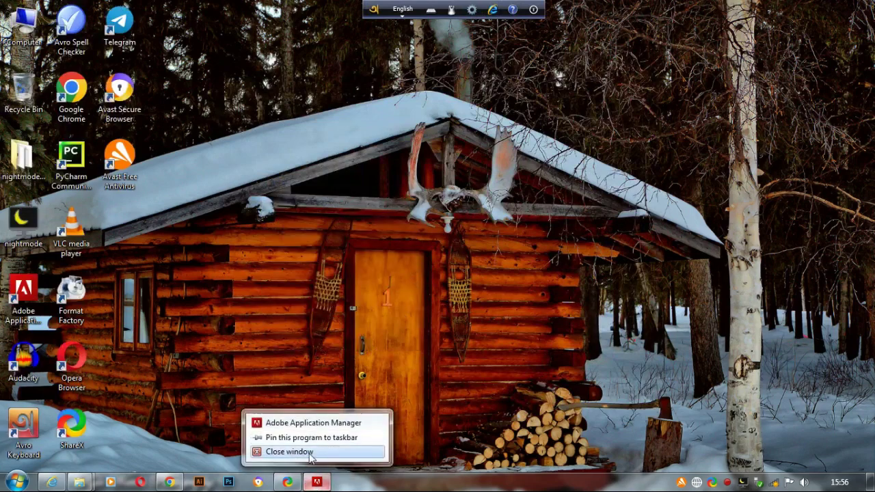
left_click(313, 318)
right_click(312, 315)
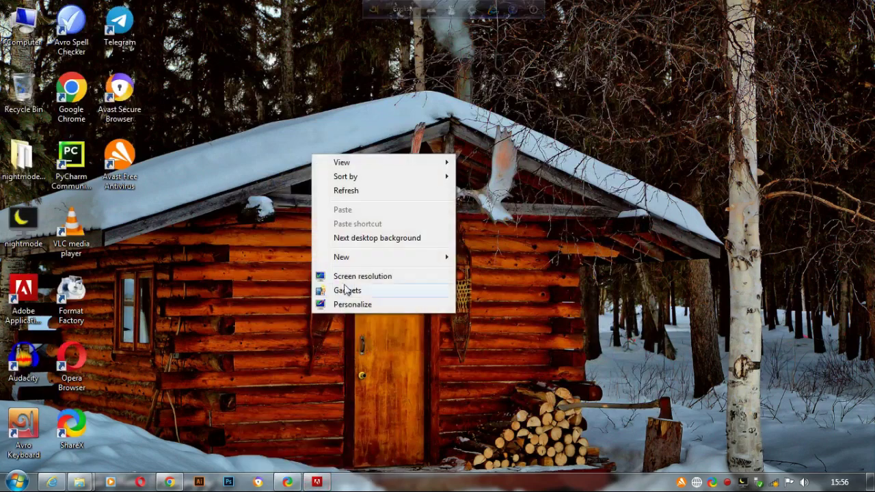
left_click(352, 190)
left_click(17, 482)
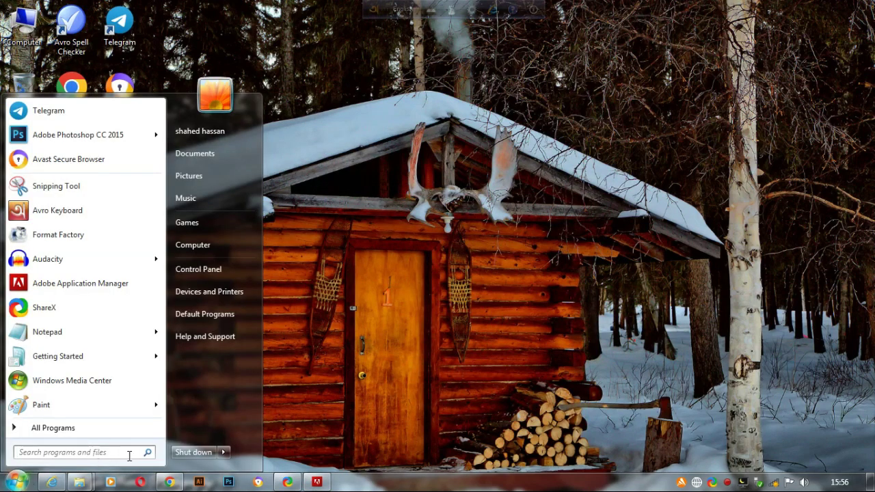
Open Adobe Illustrator CC 2015's file location from All Programs.
left_click(73, 429)
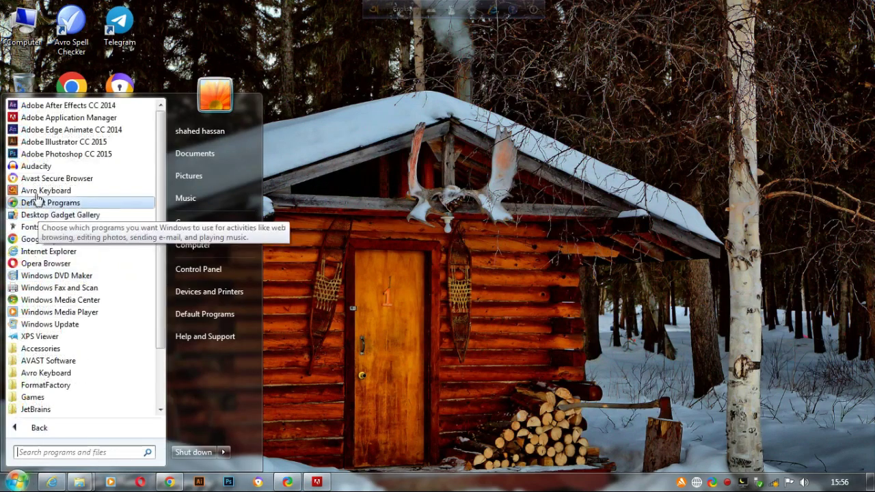
right_click(81, 141)
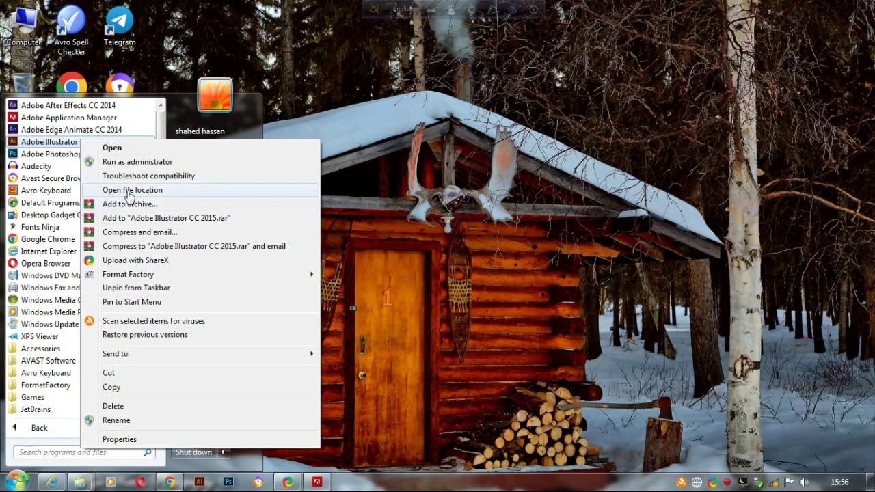
left_click(142, 191)
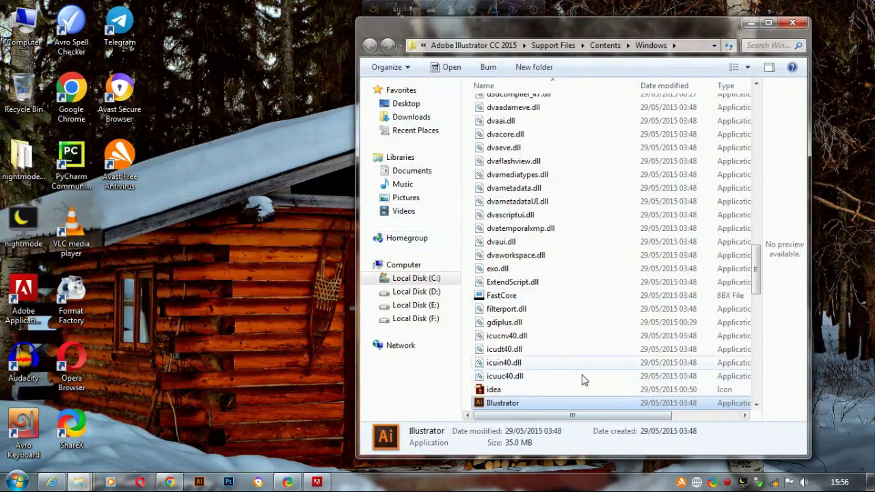
Scroll to the top of Illustrator's Windows folder and open the AMT folder.
scroll(759, 280, "up", 1)
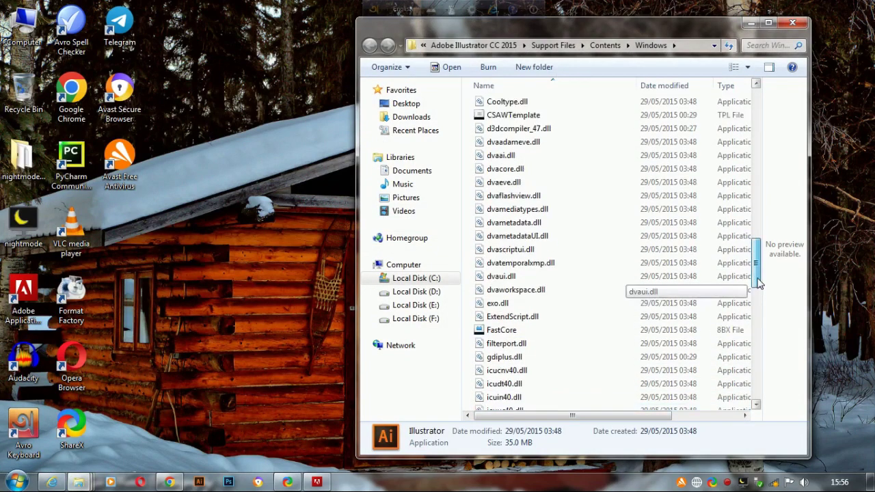
scroll(758, 260, "up", 4)
scroll(757, 244, "up", 2)
left_click_drag(757, 244, 758, 121)
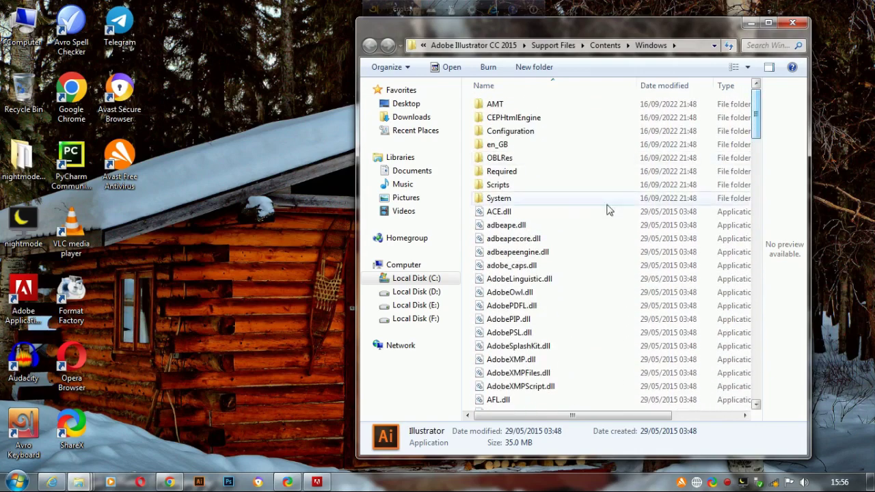
right_click(521, 103)
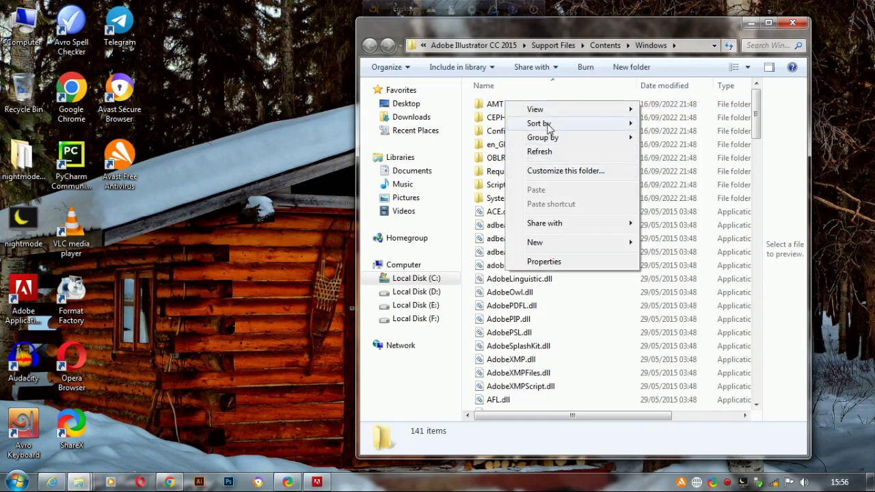
right_click(495, 105)
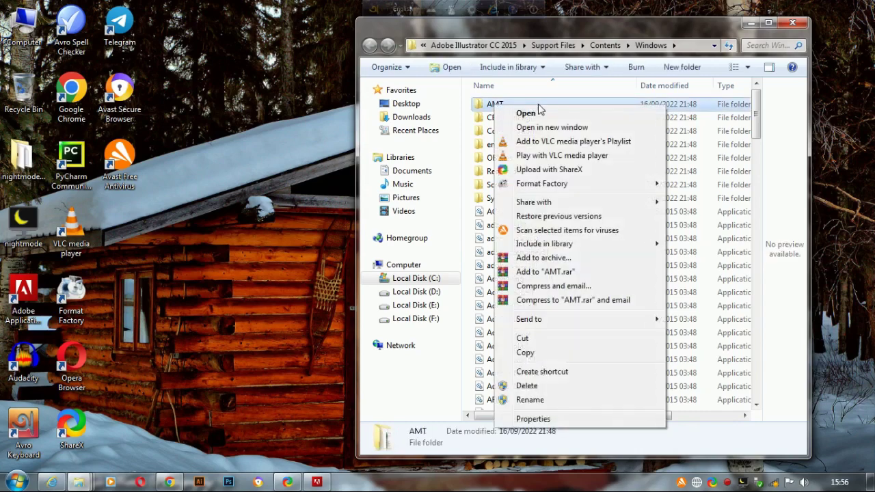
left_click(529, 114)
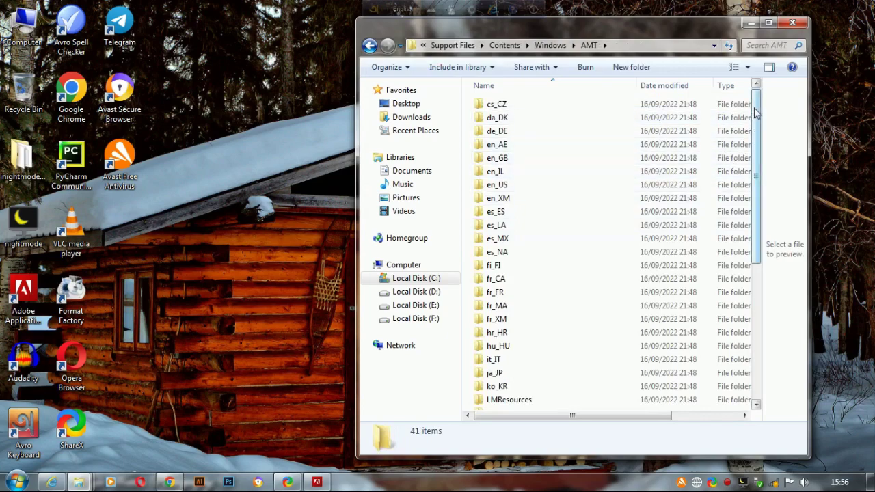
Scroll down to application.xml and show its Open with program list.
left_click_drag(755, 113, 760, 257)
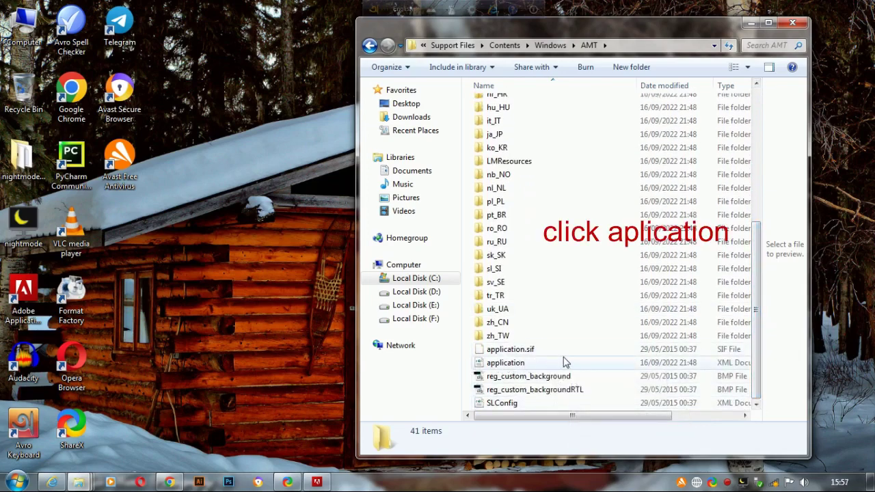
right_click(497, 365)
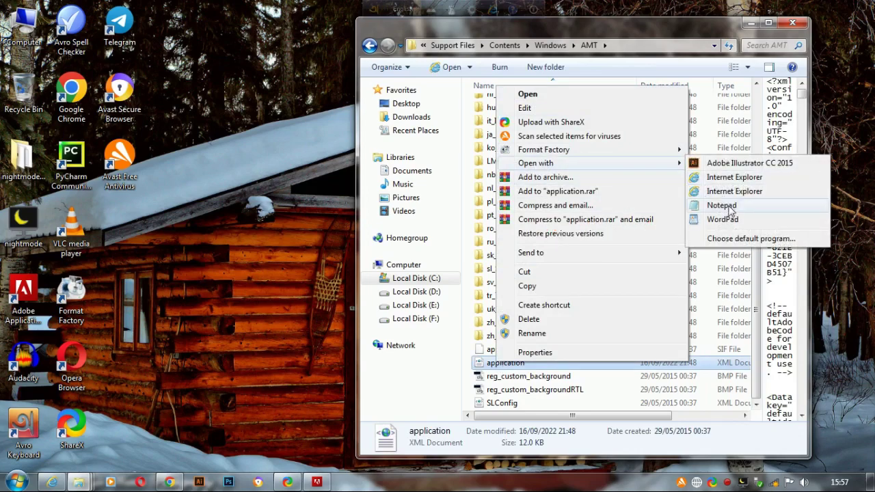
Open application.xml in Notepad and locate the TrialSerialNumber line.
mouse_move(536, 163)
left_click(722, 206)
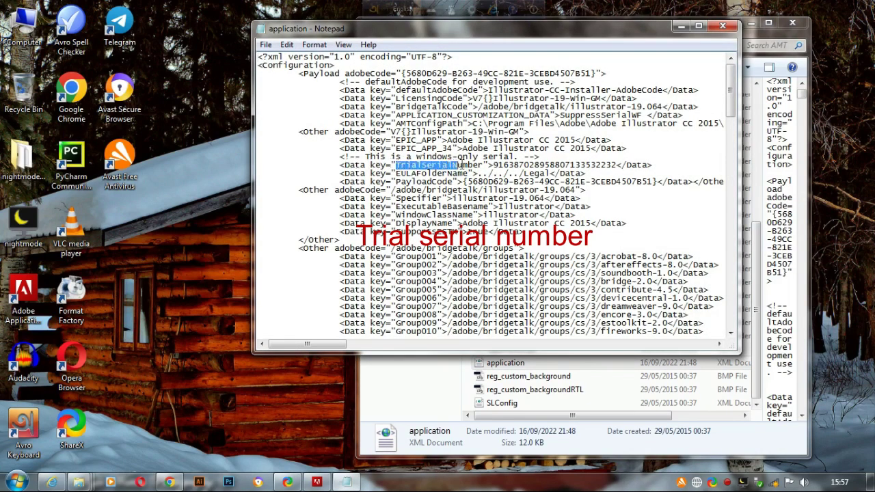
left_click_drag(397, 165, 524, 157)
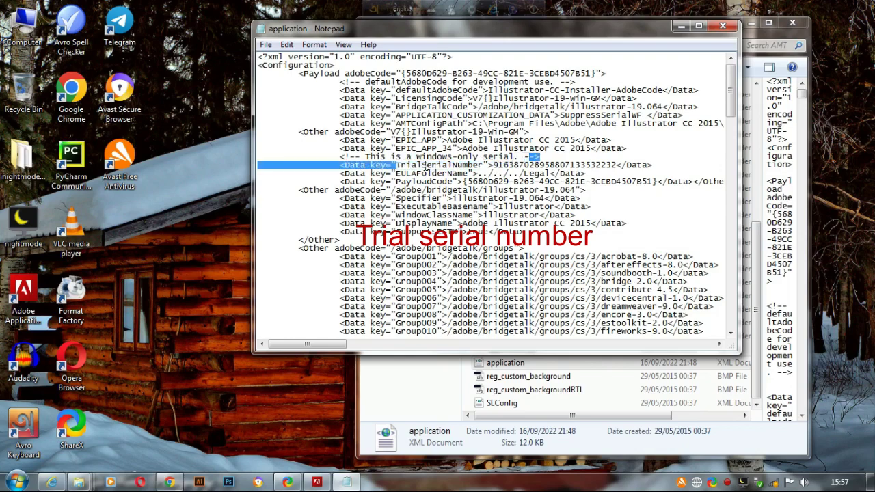
left_click(401, 165)
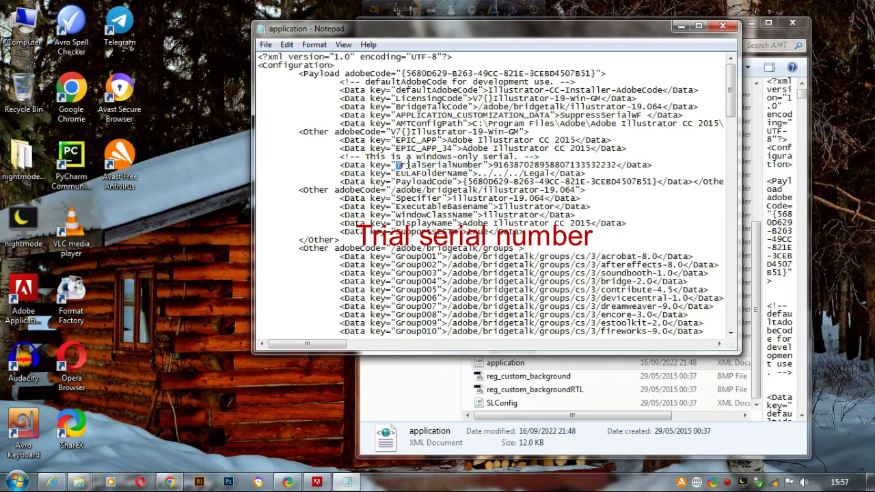
left_click_drag(396, 165, 541, 158)
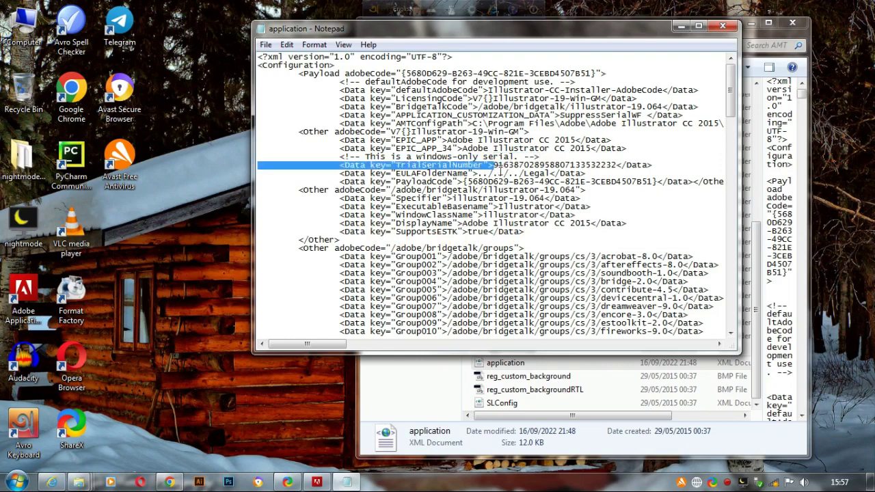
left_click(499, 166)
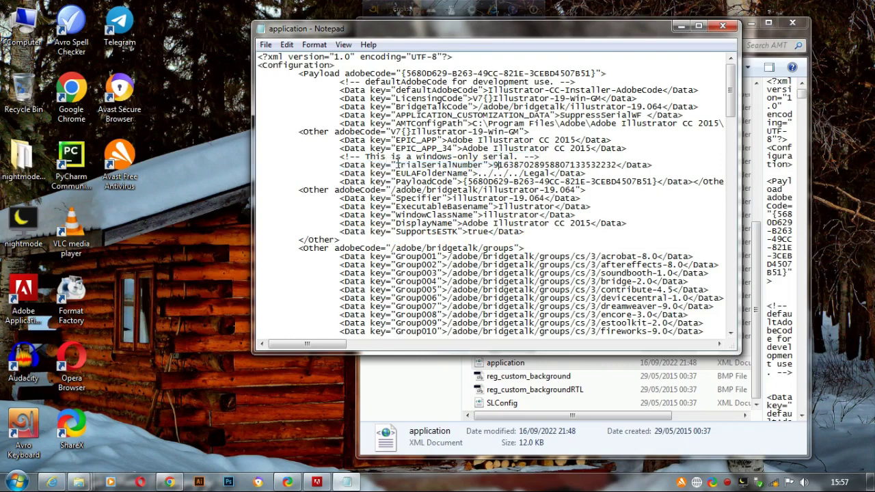
left_click_drag(397, 165, 607, 165)
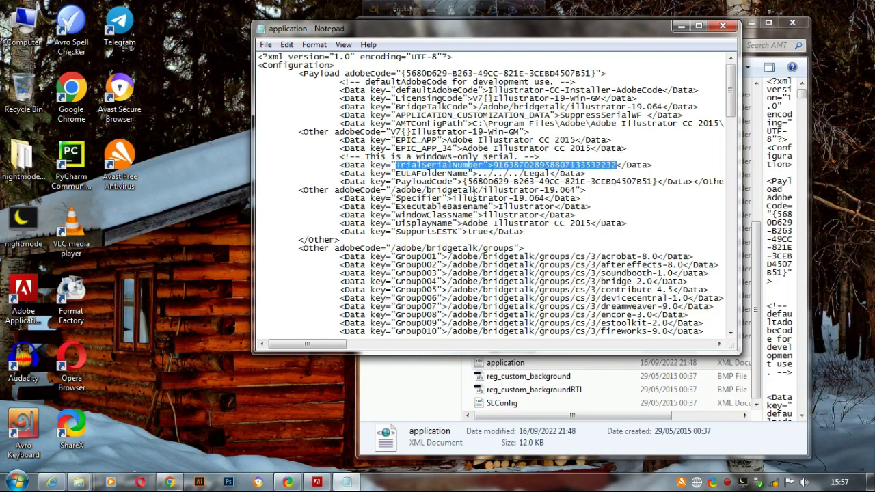
Change the TrialSerialNumber value's last digit from 2 to 3.
left_click(615, 165)
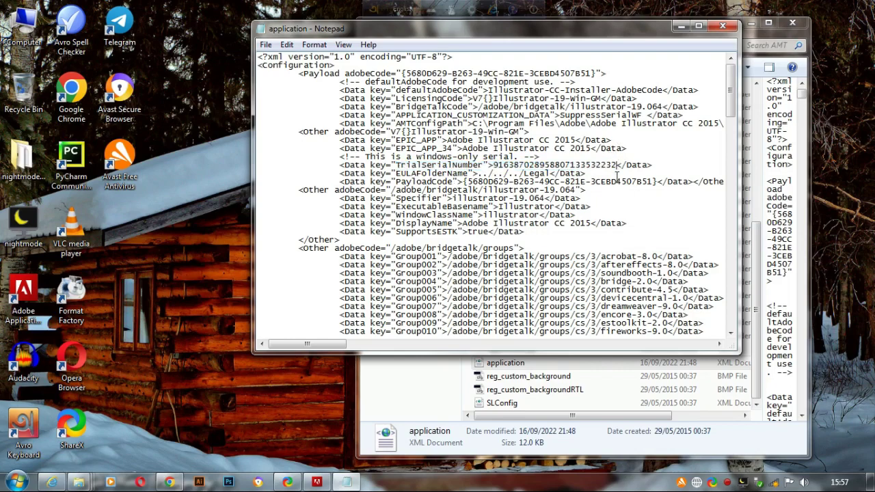
key("BackSpace")
type("3")
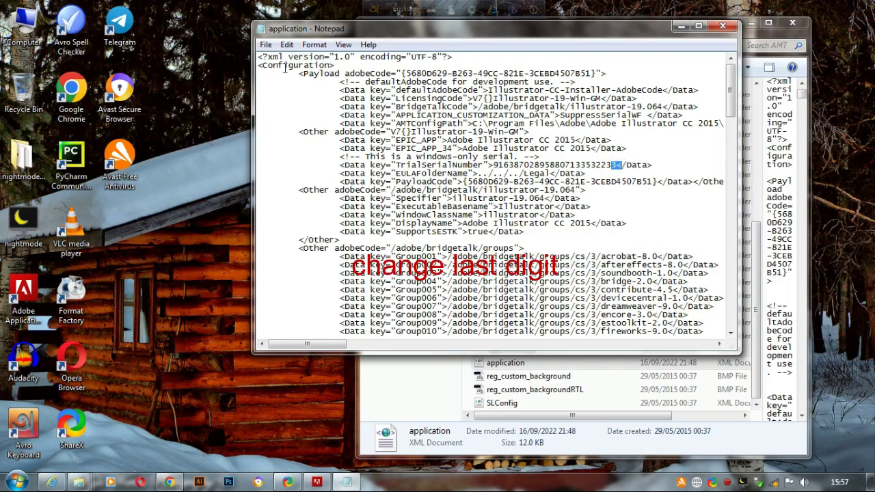
left_click(265, 45)
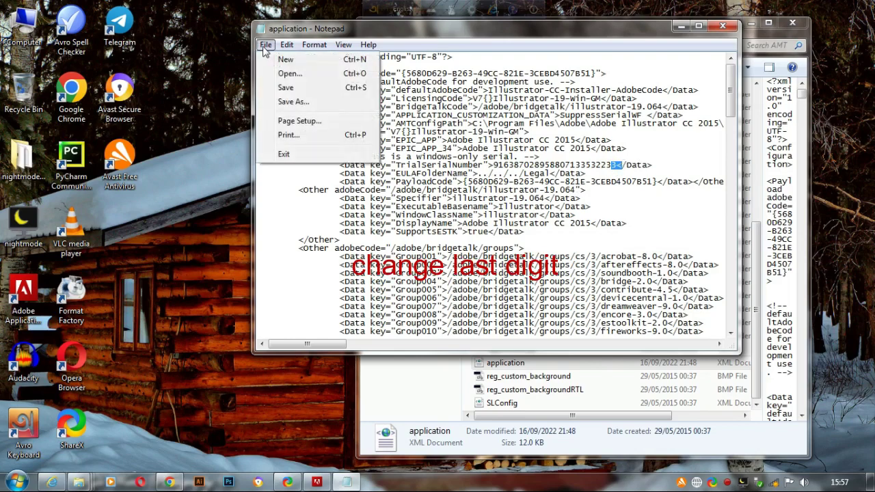
Try saving over application.xml in AMT and dismiss the access denied error.
left_click(287, 101)
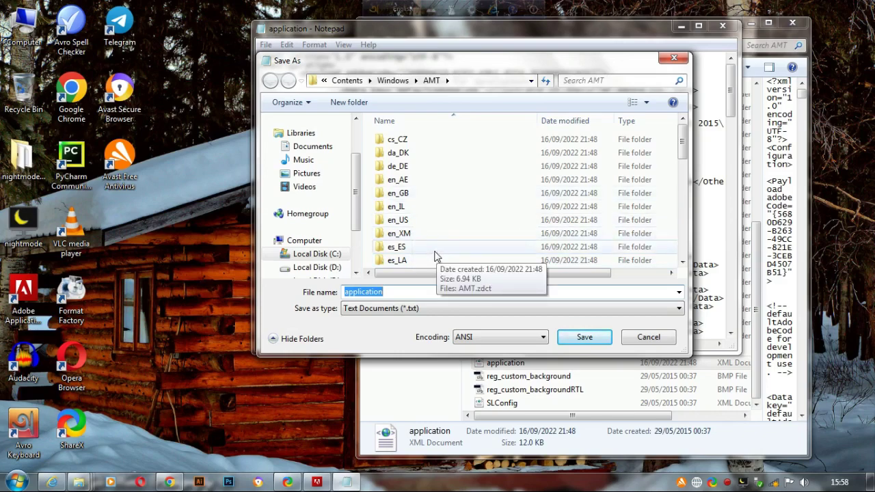
left_click(583, 341)
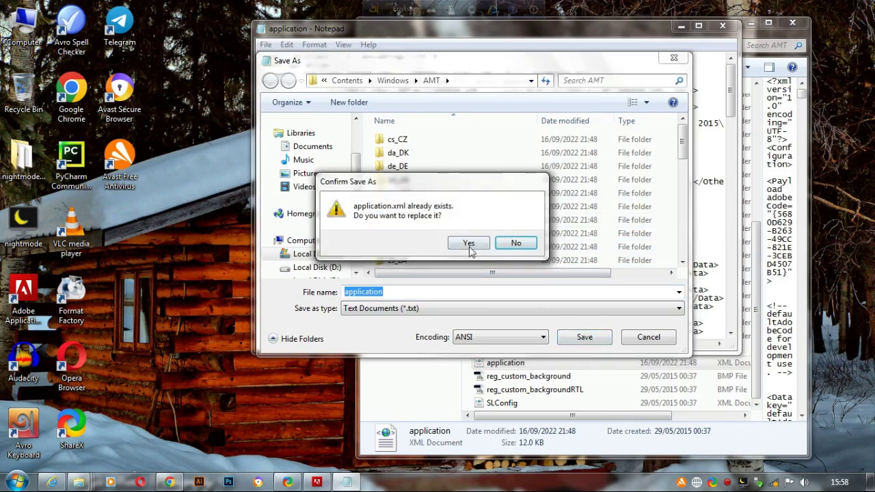
left_click(469, 248)
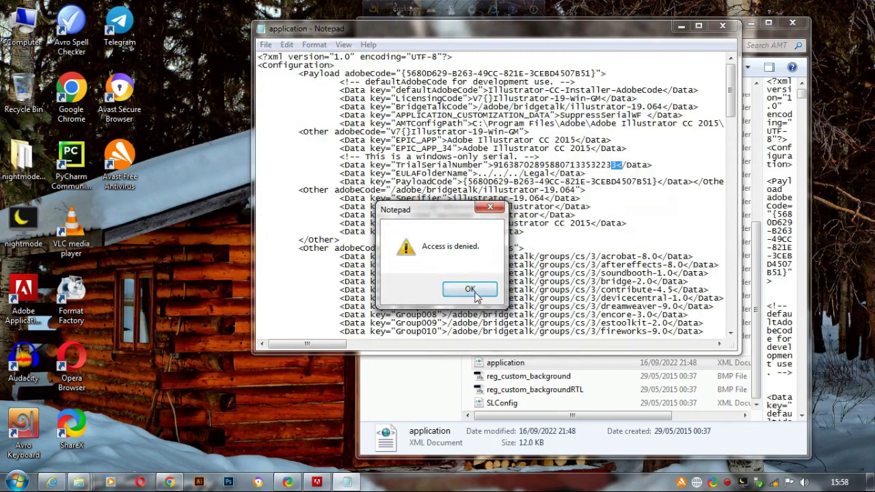
left_click(470, 289)
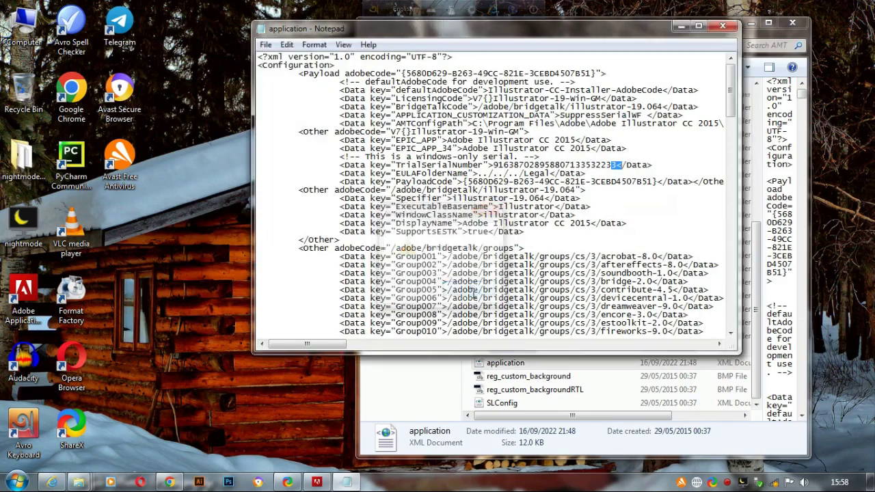
Retry saving over application.xml, dismiss access denied again, and minimize Notepad.
left_click(265, 45)
left_click(294, 102)
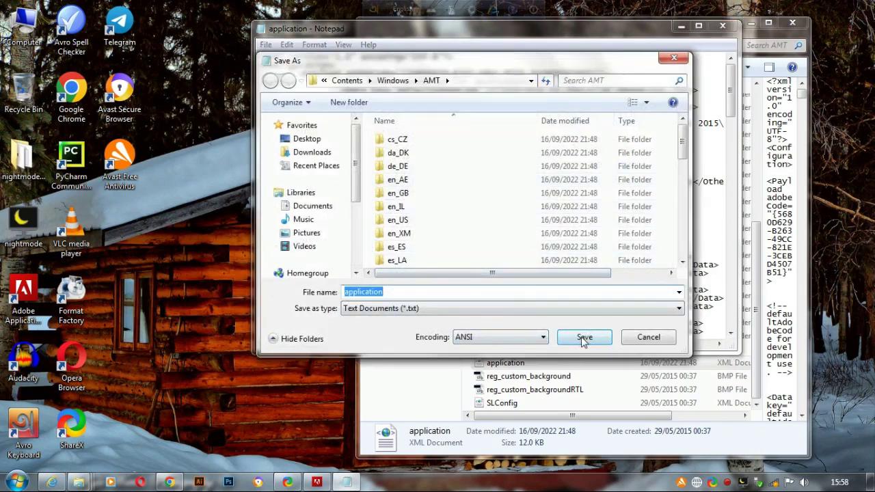
left_click(583, 337)
left_click(472, 244)
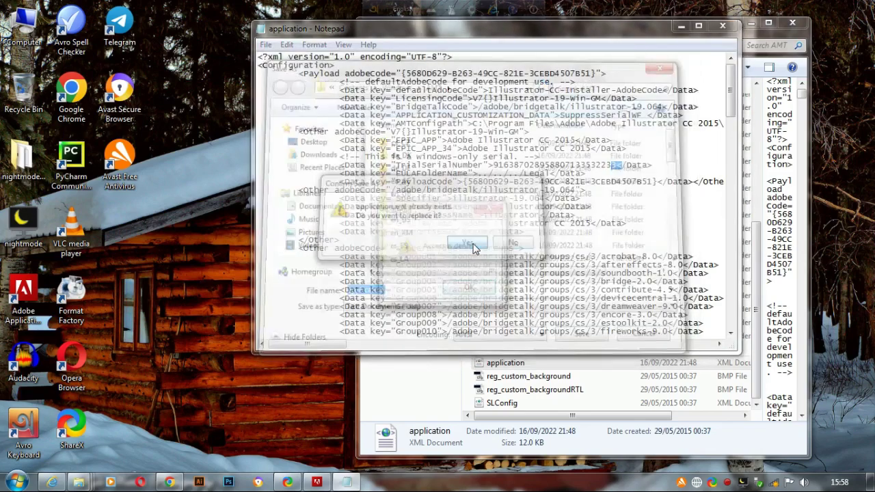
left_click(481, 288)
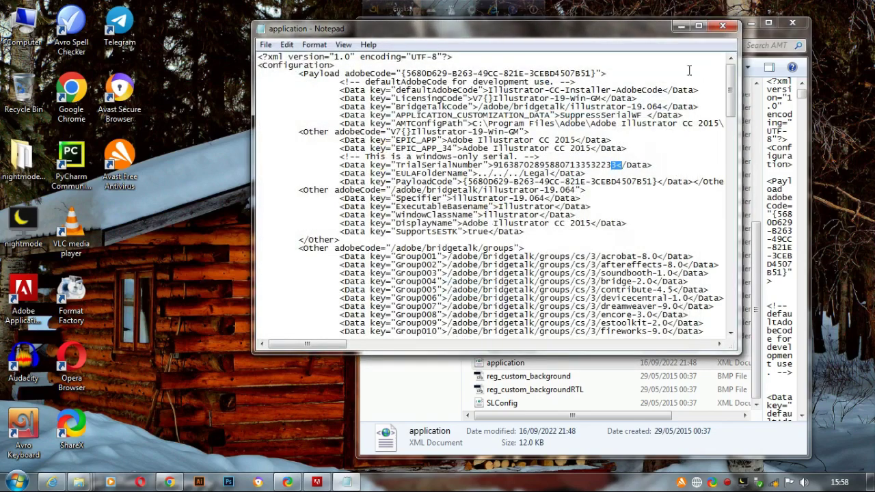
left_click(682, 28)
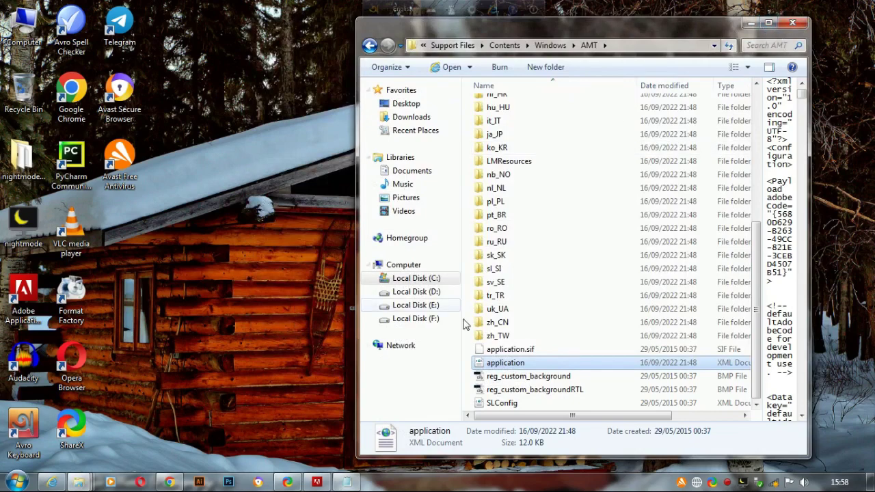
Copy application.xml from the AMT folder to the desktop, granting permission to continue.
right_click(500, 363)
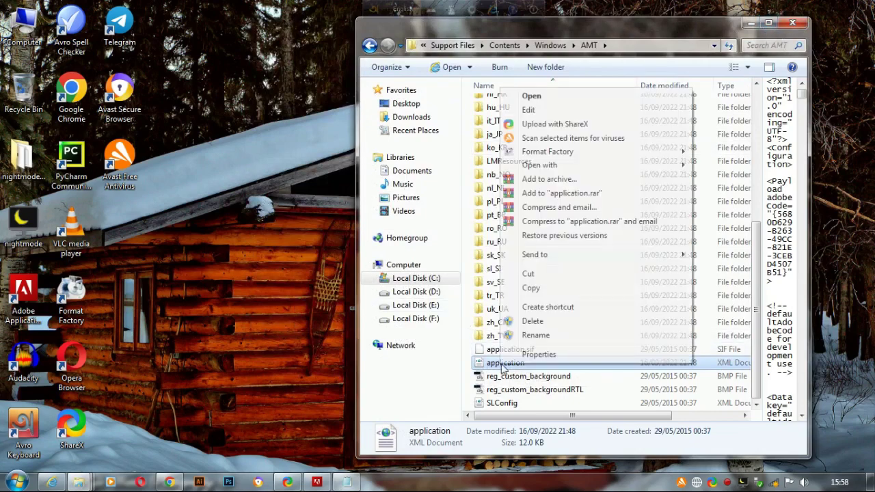
left_click(530, 287)
right_click(196, 158)
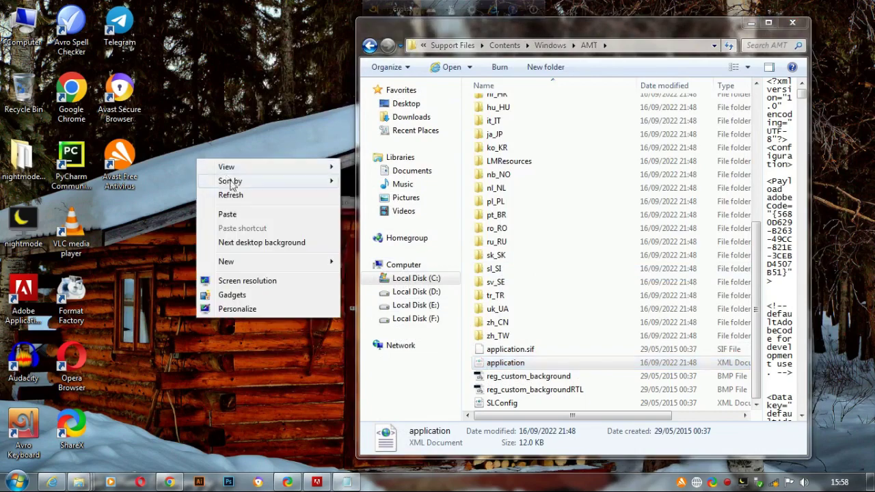
left_click(228, 214)
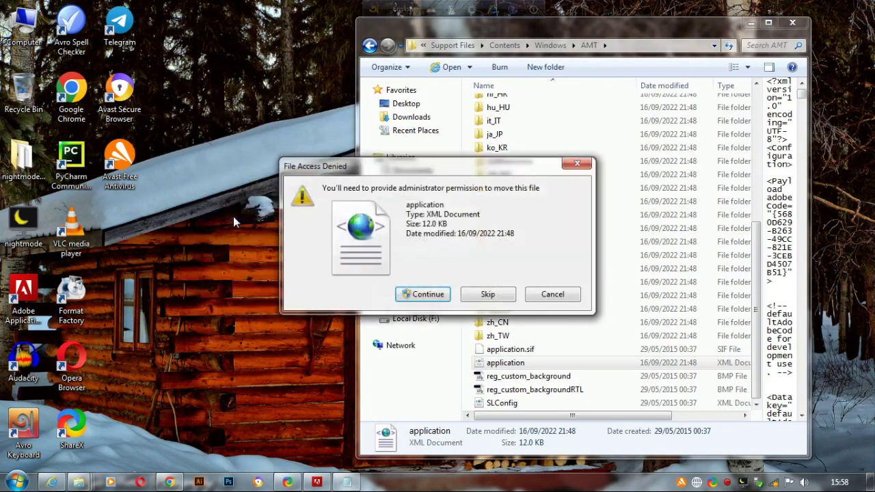
left_click(414, 290)
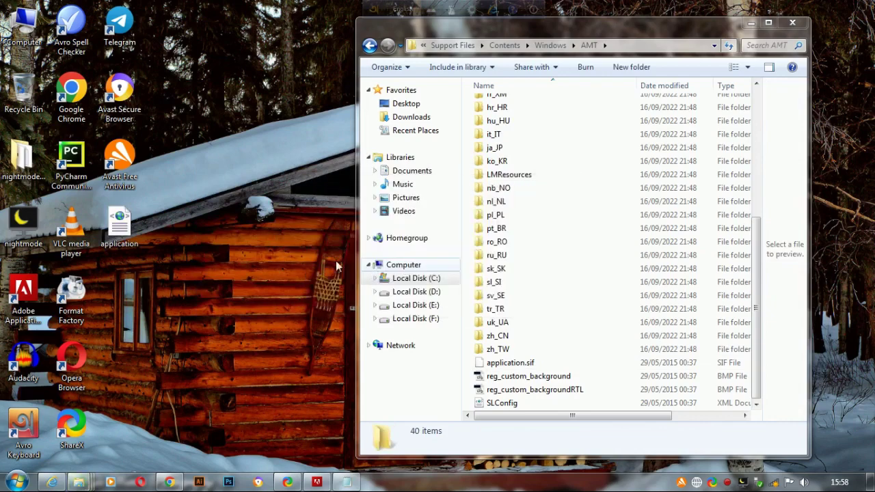
right_click(111, 234)
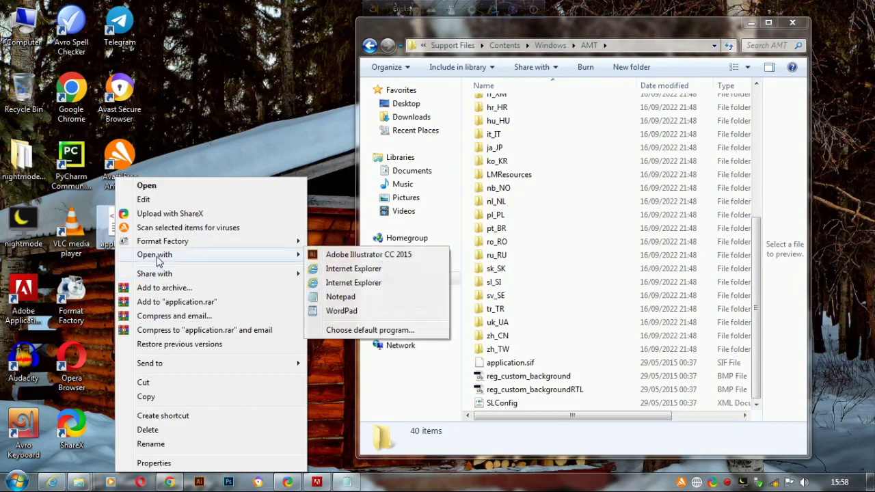
mouse_move(155, 254)
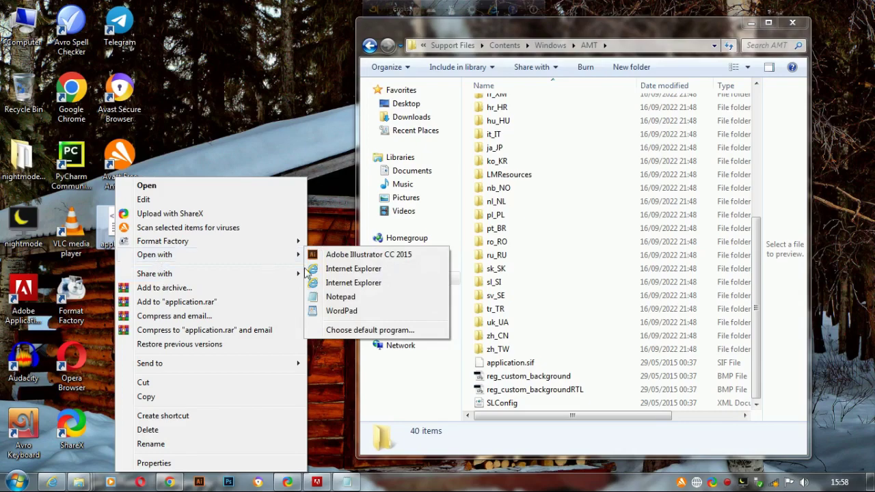
Open the desktop application.xml in Notepad and change the TrialSerialNumber's last digit from 2 to 3.
left_click(345, 298)
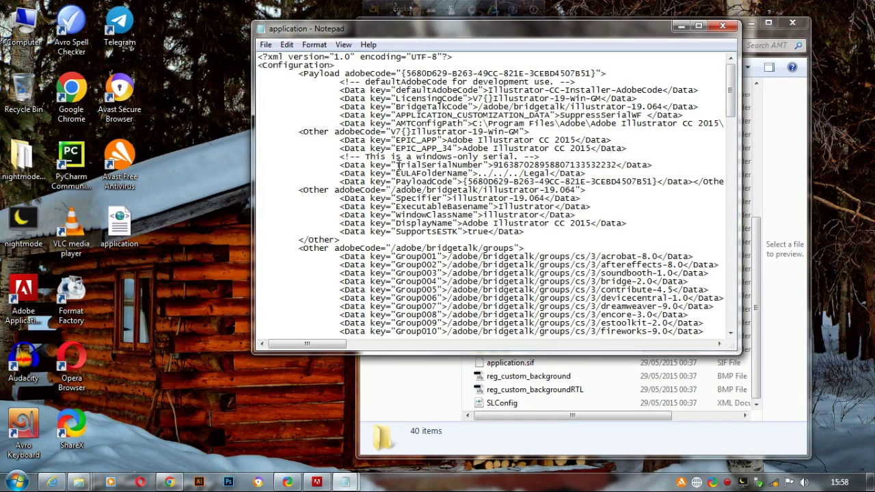
left_click_drag(396, 164, 618, 167)
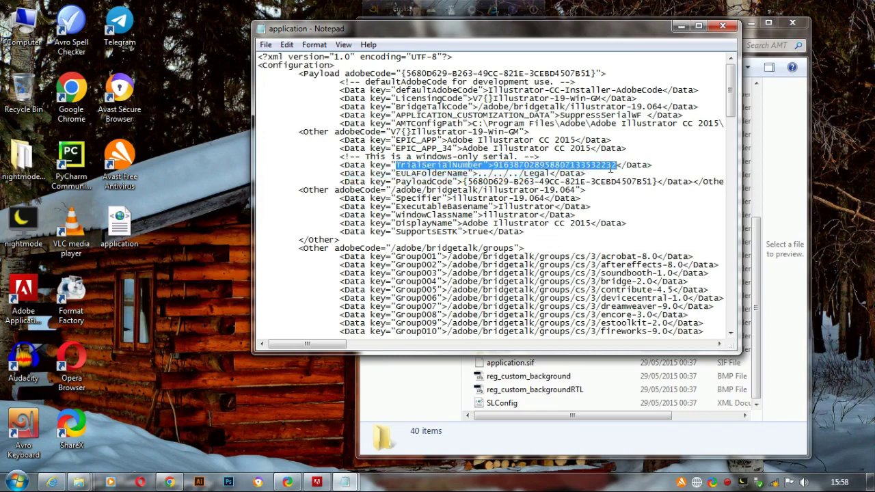
left_click(616, 165)
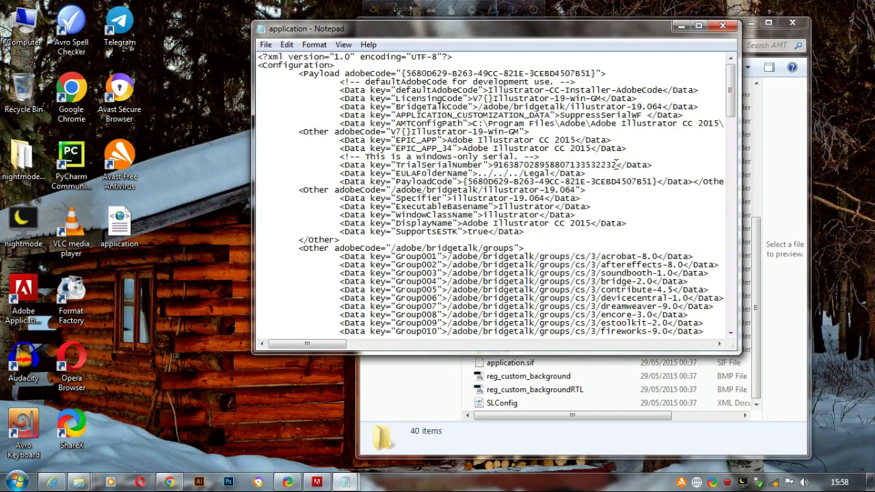
key("BackSpace")
type("3")
Save over the desktop application.xml and close Notepad.
left_click(265, 45)
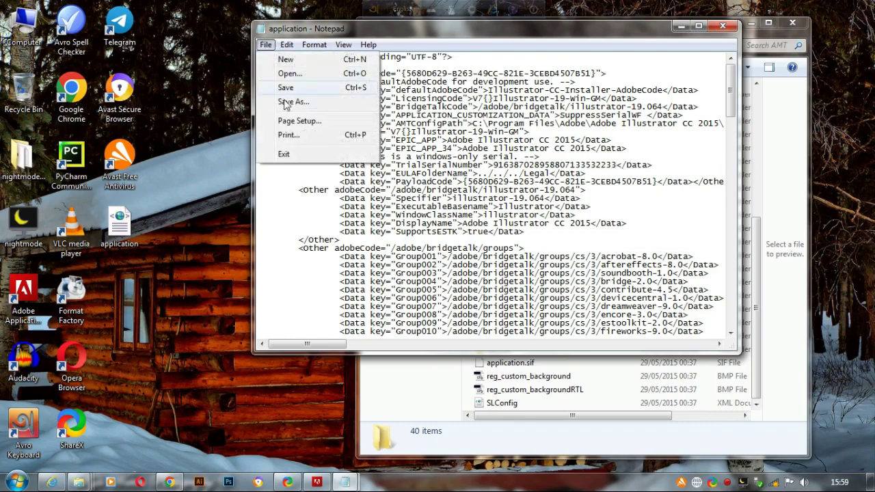
left_click(288, 102)
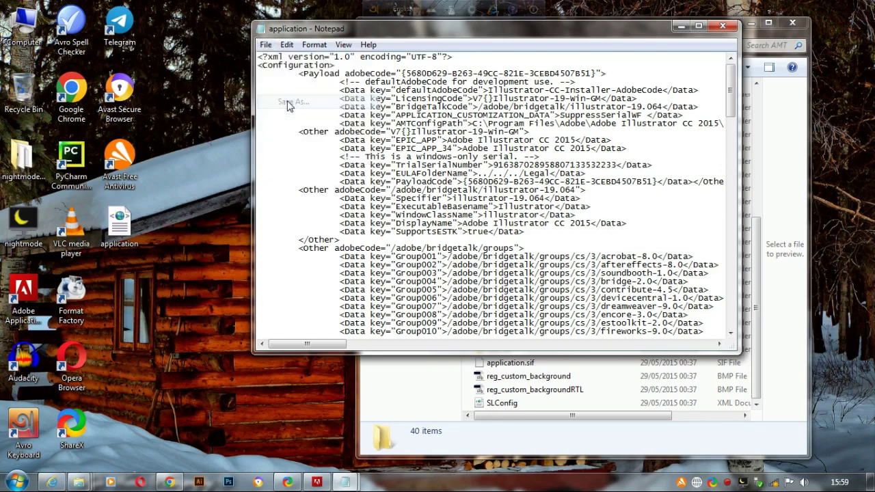
left_click(580, 345)
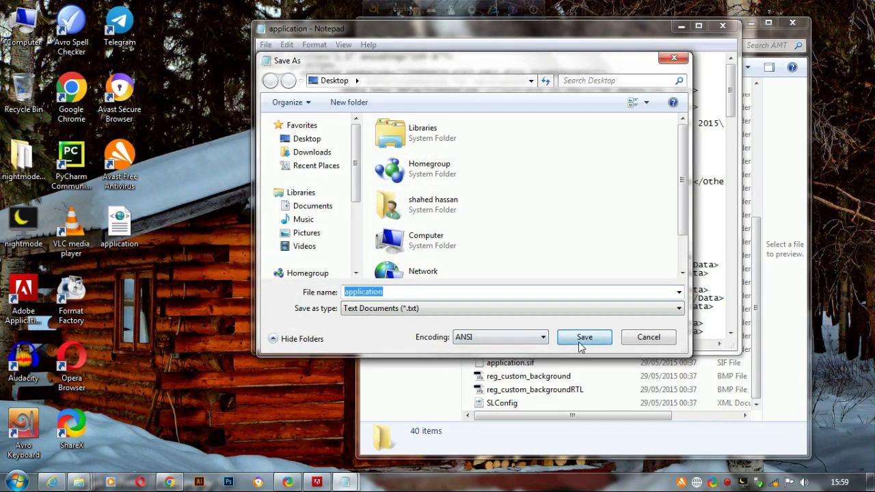
left_click(469, 245)
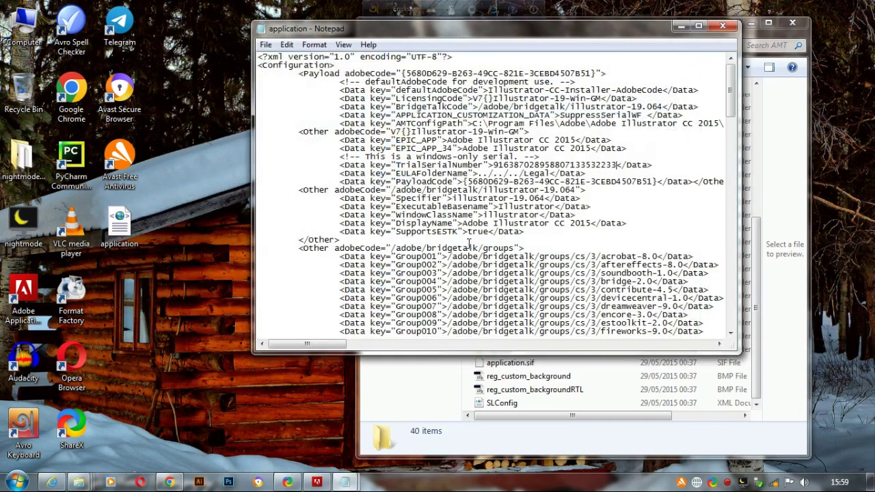
left_click(723, 27)
Refresh the desktop and cut the edited application.xml file from it.
right_click(235, 93)
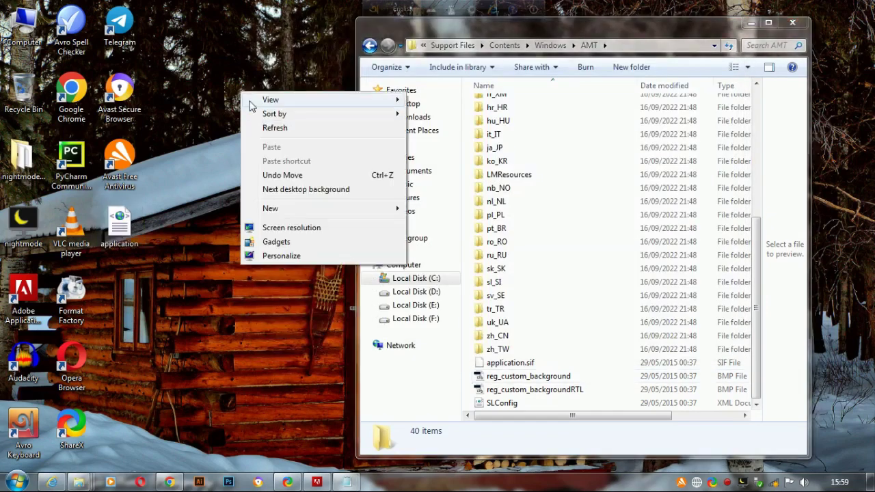
left_click(266, 127)
right_click(113, 247)
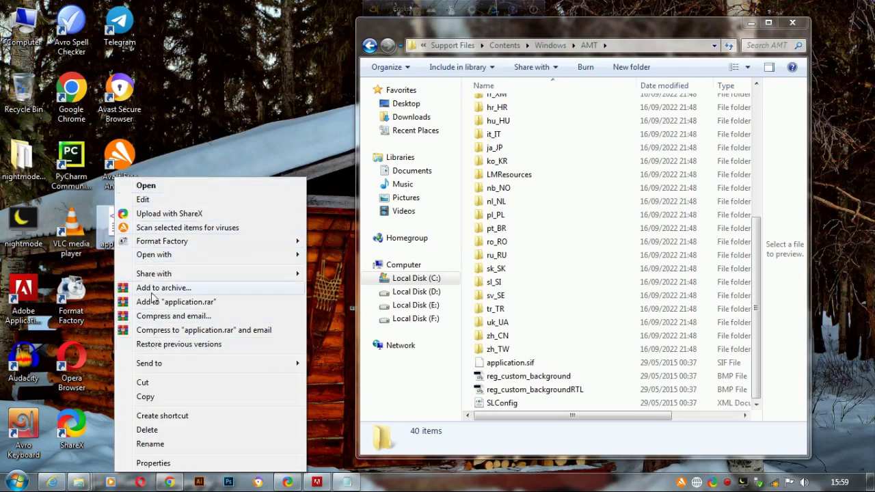
left_click(156, 387)
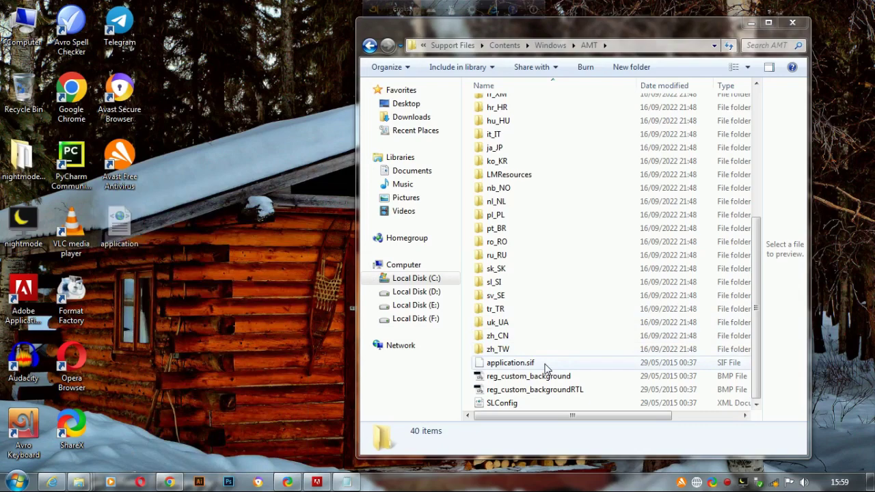
Paste application.xml into the Windows AMT folder, granting administrator permission.
right_click(546, 364)
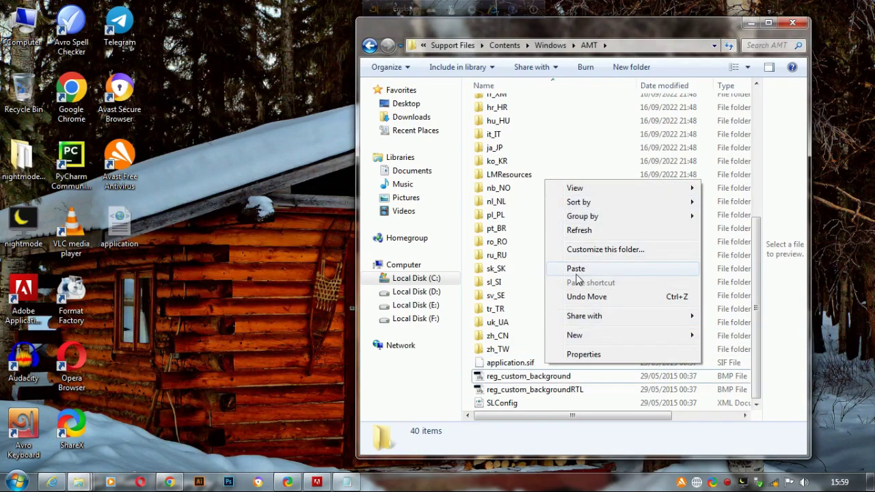
left_click(572, 134)
scroll(572, 135, "up", 3)
scroll(572, 133, "up", 2)
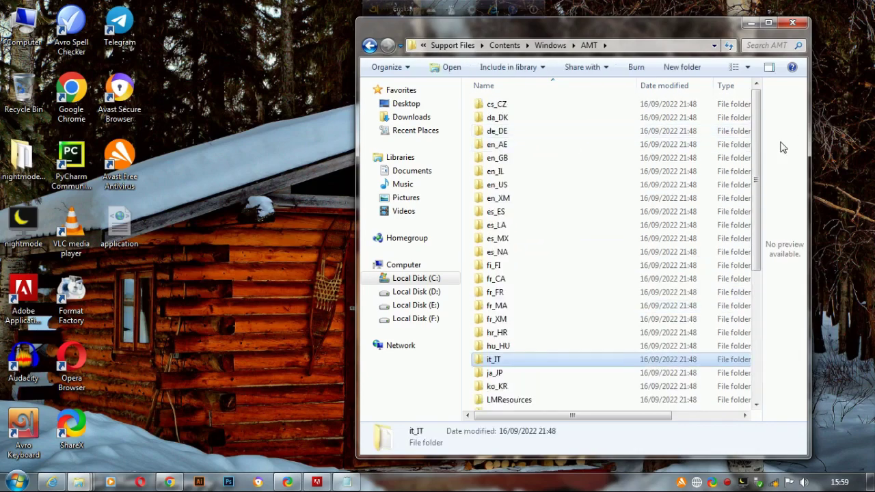
scroll(756, 252, "down", 3)
scroll(756, 253, "down", 2)
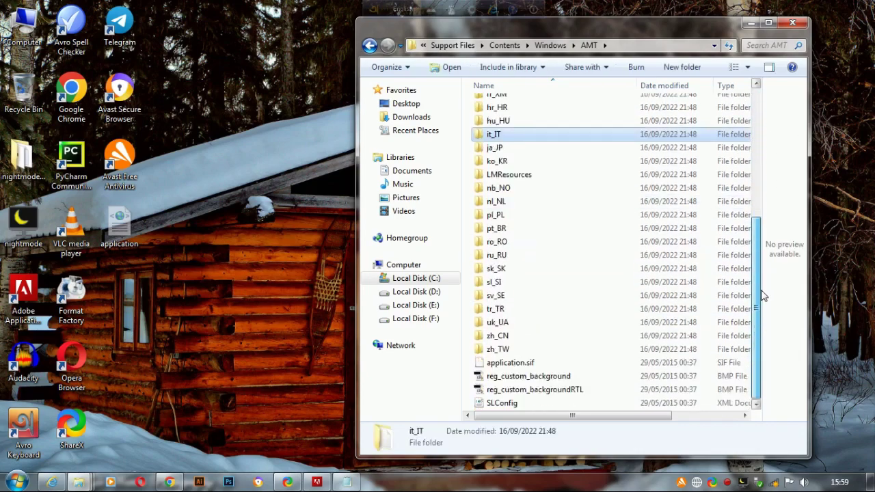
left_click(370, 46)
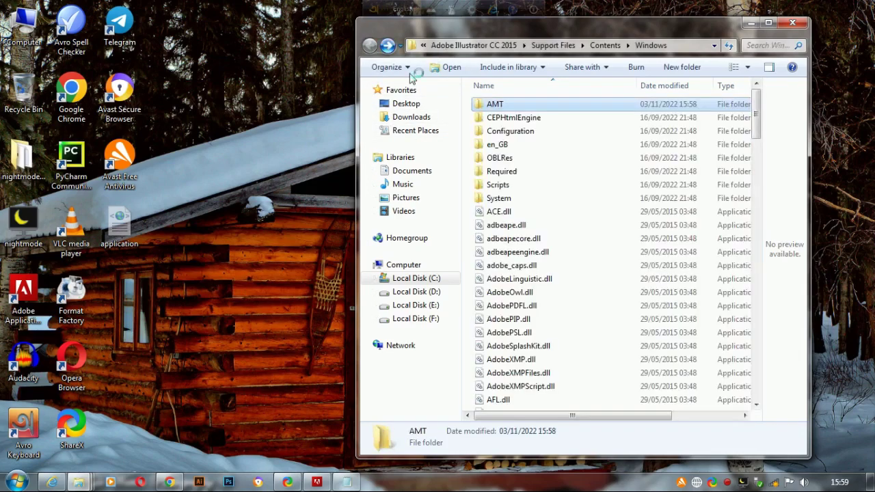
right_click(526, 104)
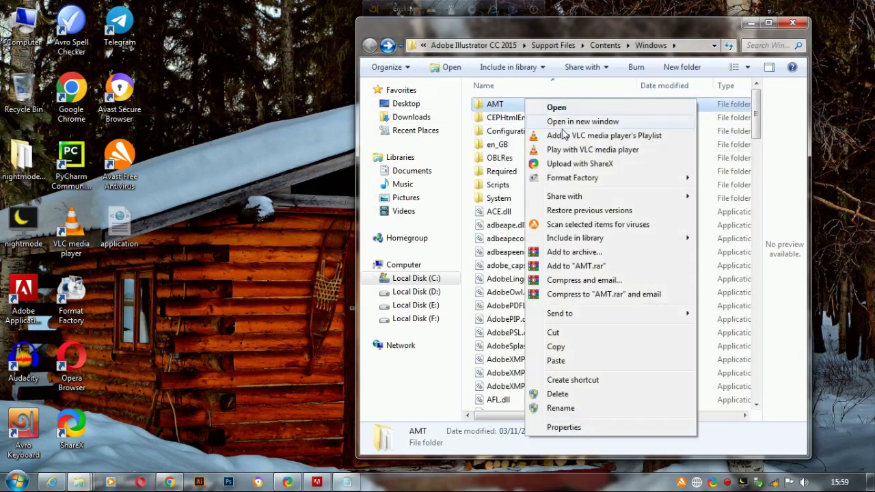
left_click(556, 361)
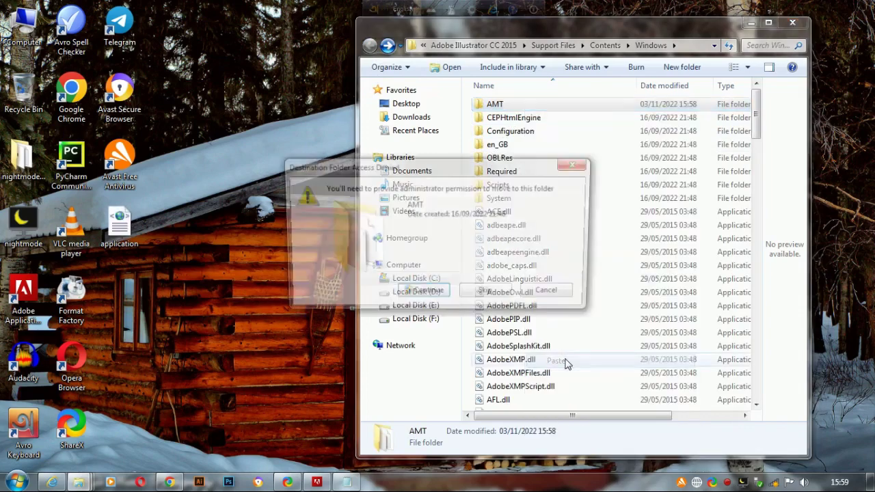
left_click(421, 295)
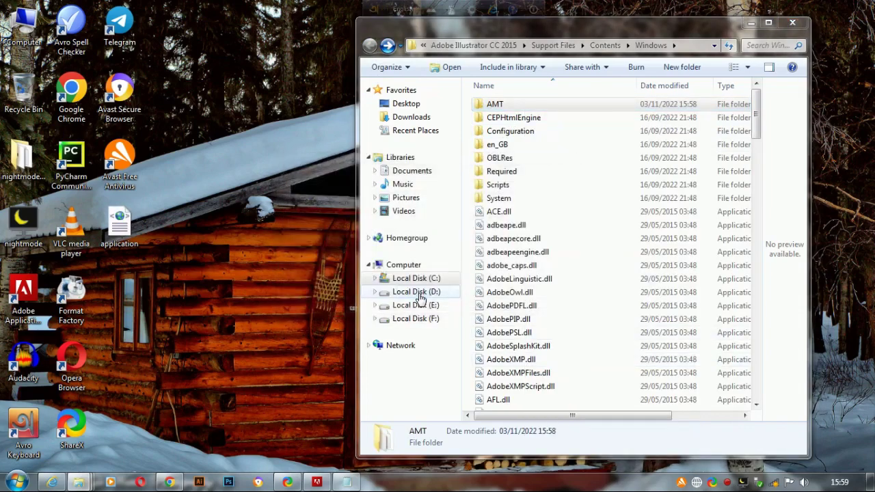
Refresh the desktop to confirm the file is no longer there.
right_click(202, 152)
left_click(225, 187)
right_click(232, 136)
left_click(263, 176)
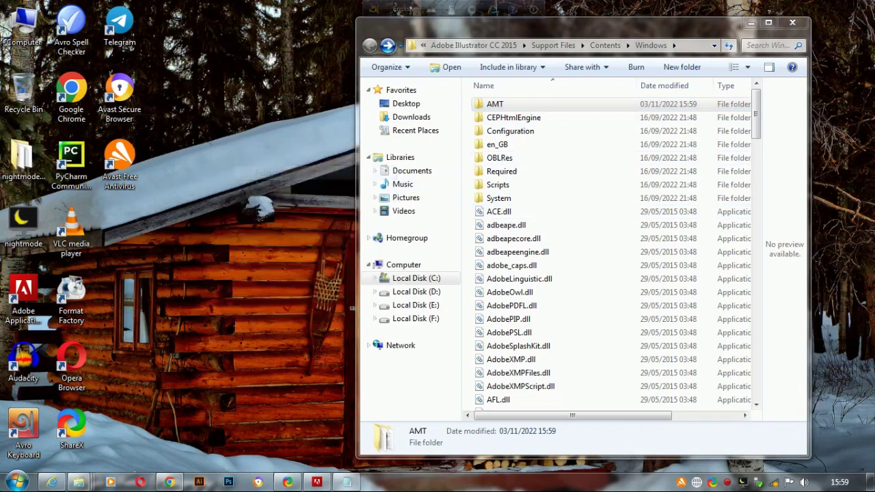
right_click(6, 483)
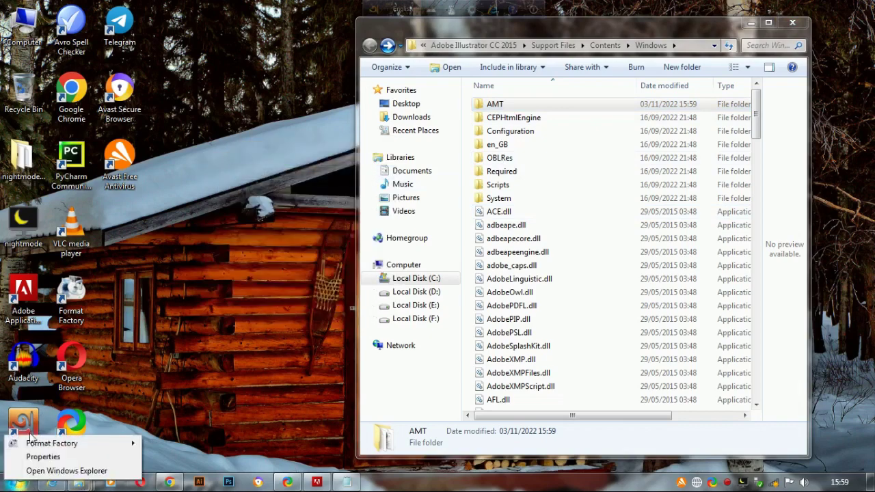
left_click(14, 482)
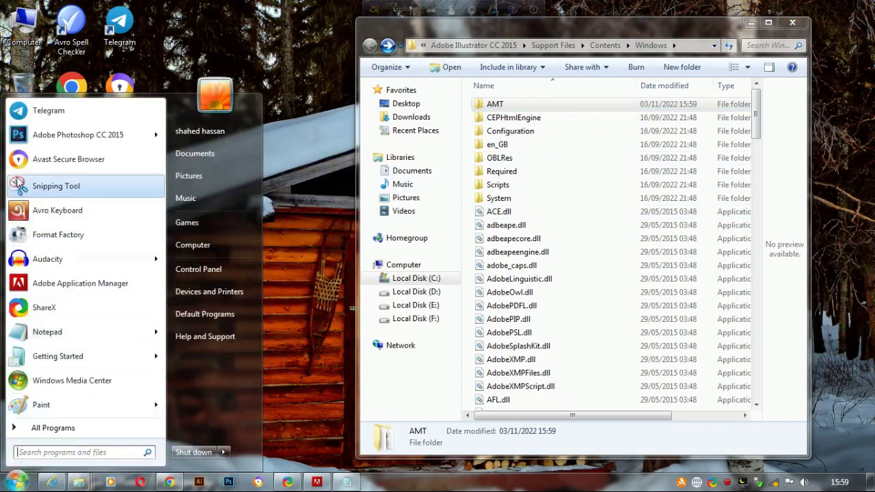
left_click(76, 432)
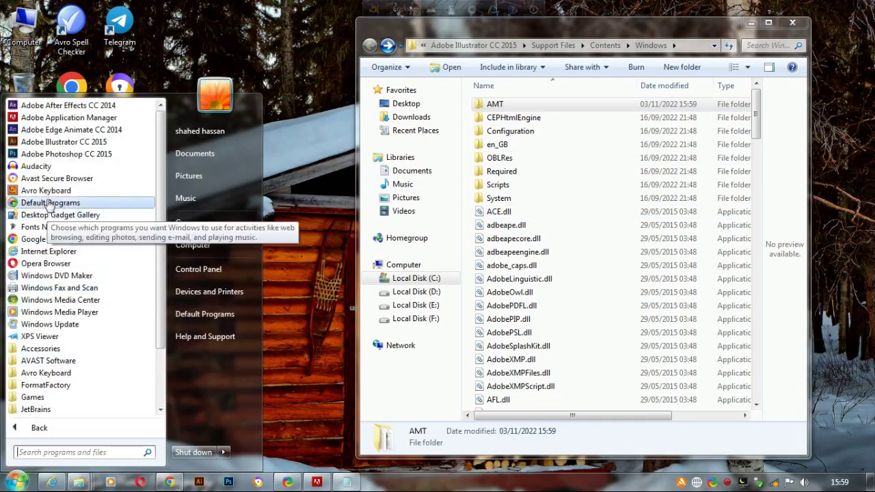
right_click(53, 145)
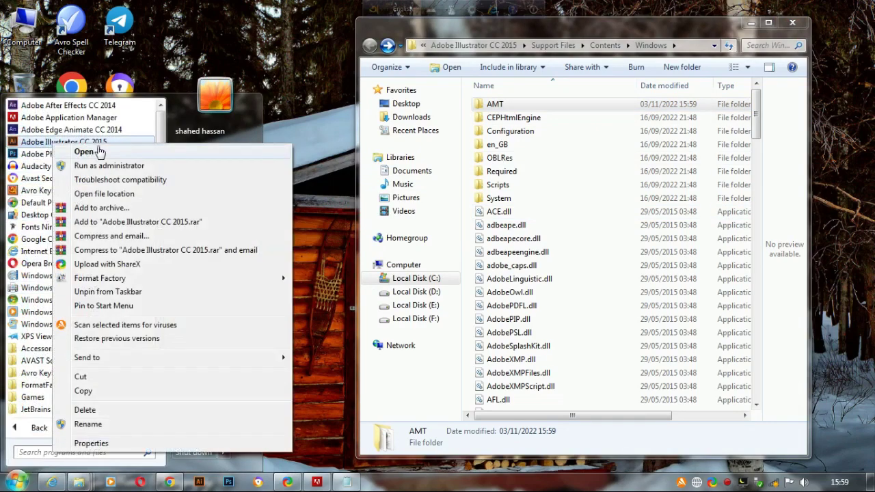
left_click(96, 151)
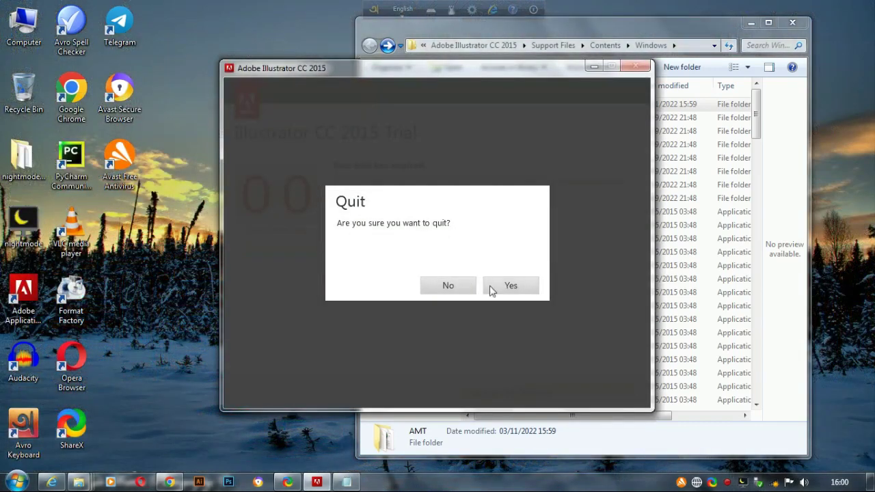
left_click(459, 285)
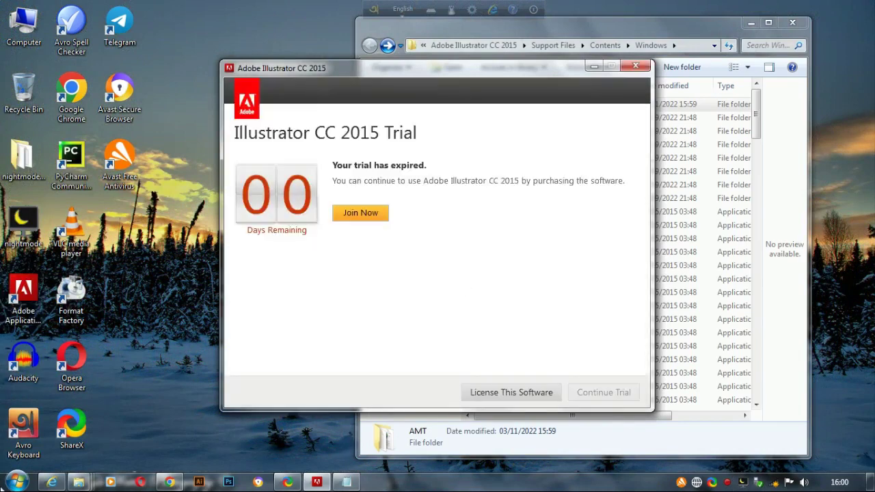
left_click(631, 68)
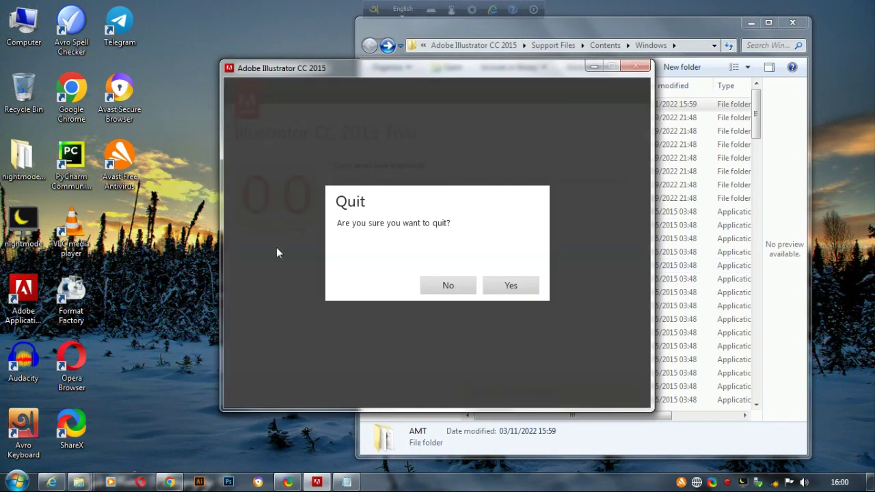
left_click(505, 285)
right_click(260, 257)
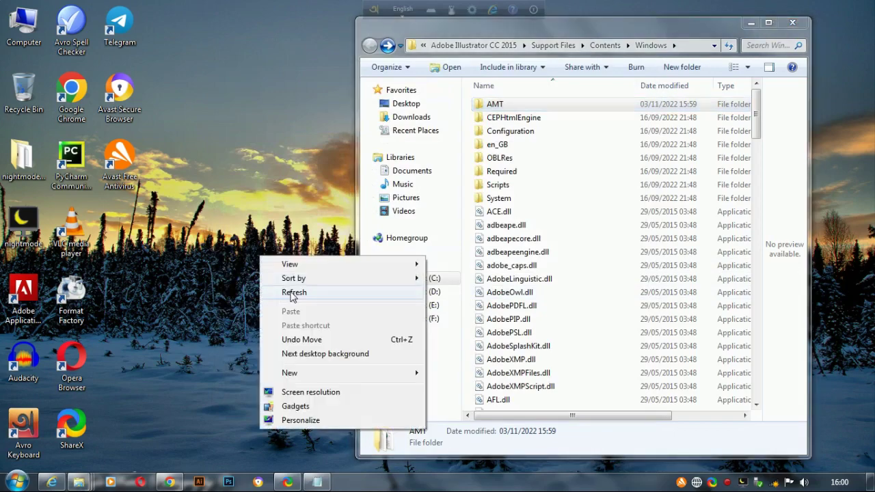
left_click(298, 294)
right_click(267, 279)
left_click(294, 314)
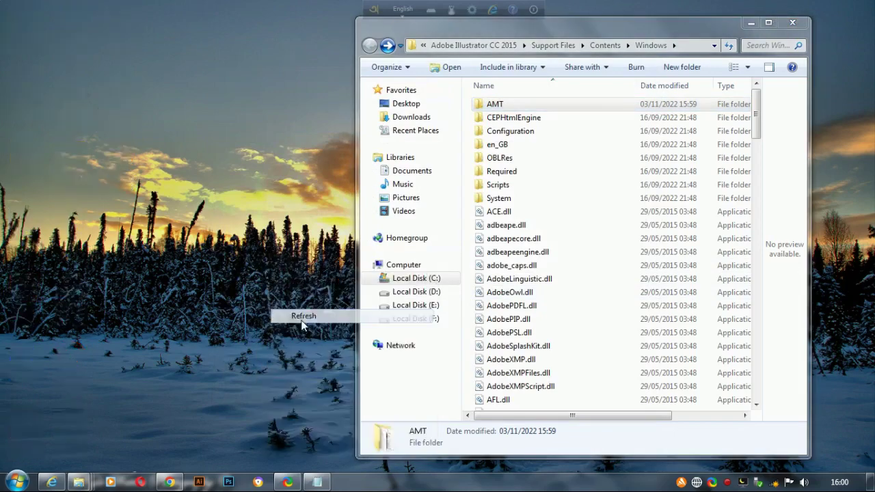
Launch Illustrator CC 2015 from All Programs, defer sign-in, and start the 30-day trial.
right_click(17, 481)
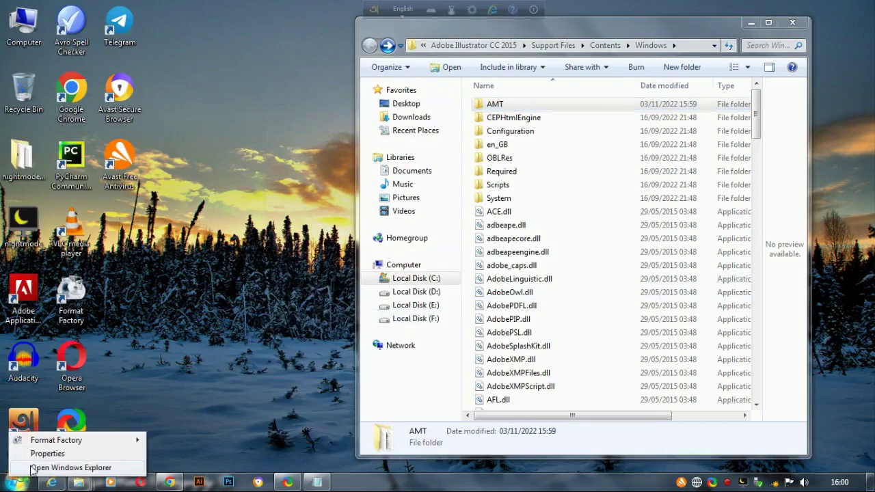
left_click(21, 483)
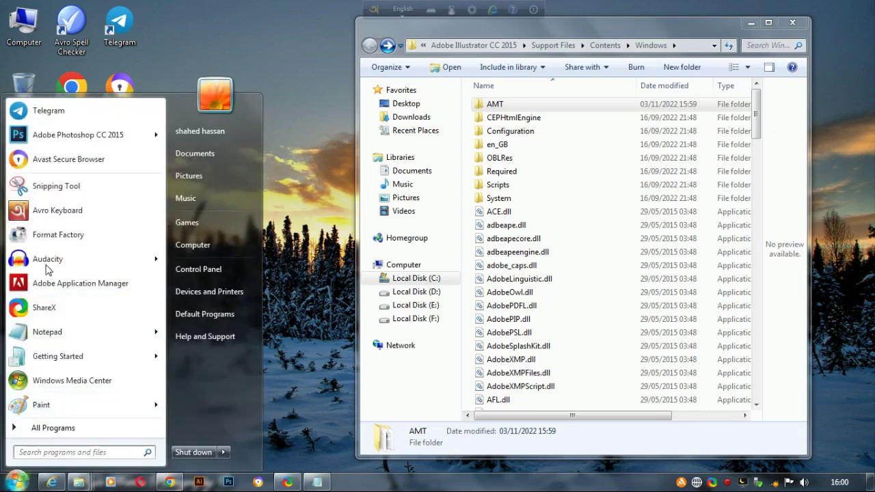
left_click(77, 429)
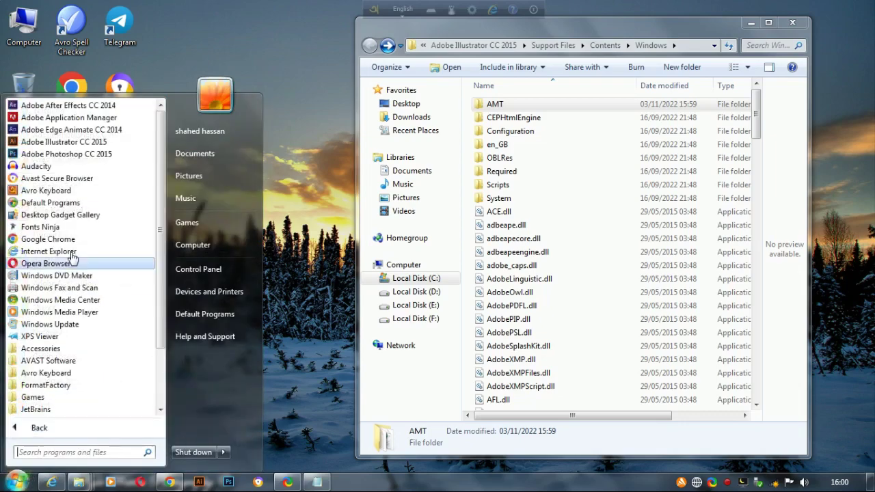
right_click(64, 143)
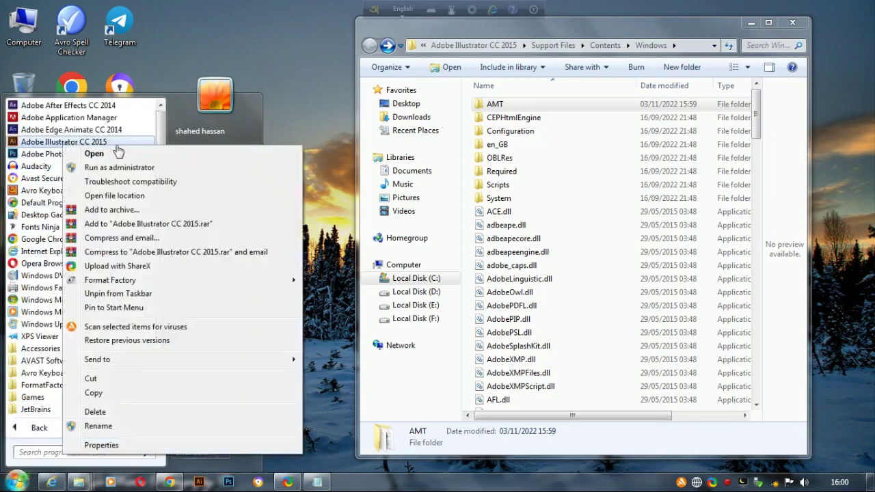
key("Escape")
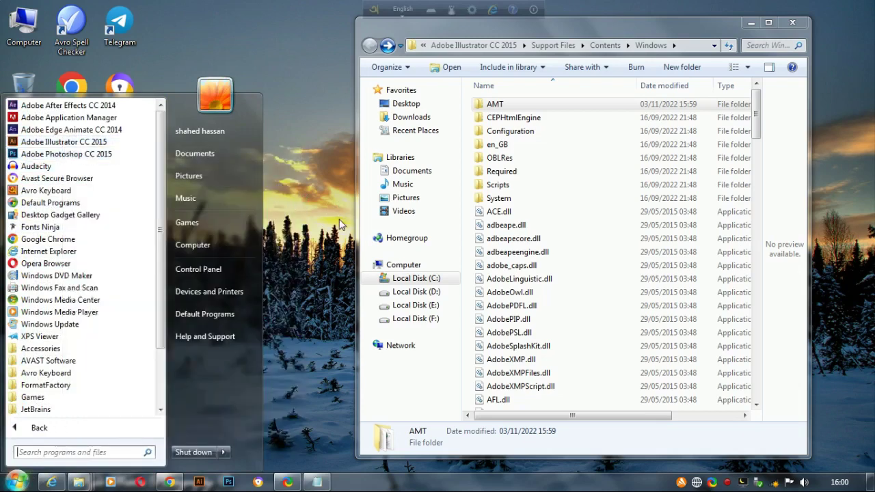
left_click(340, 224)
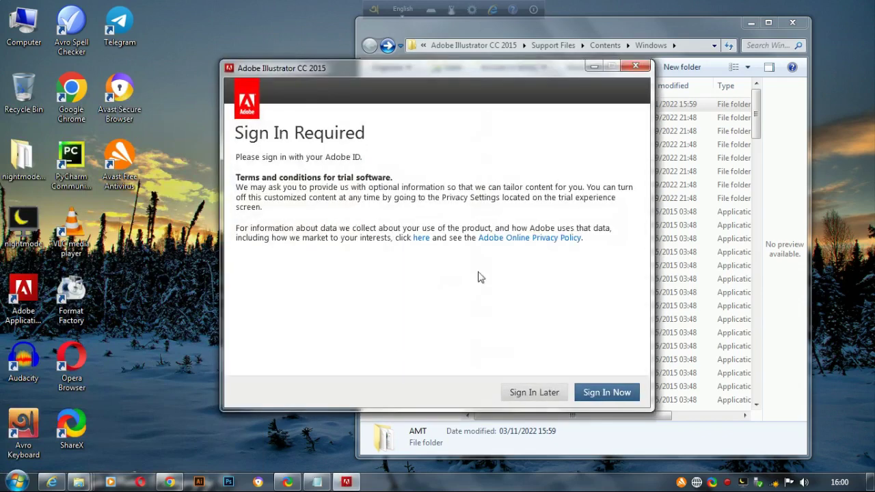
left_click(537, 393)
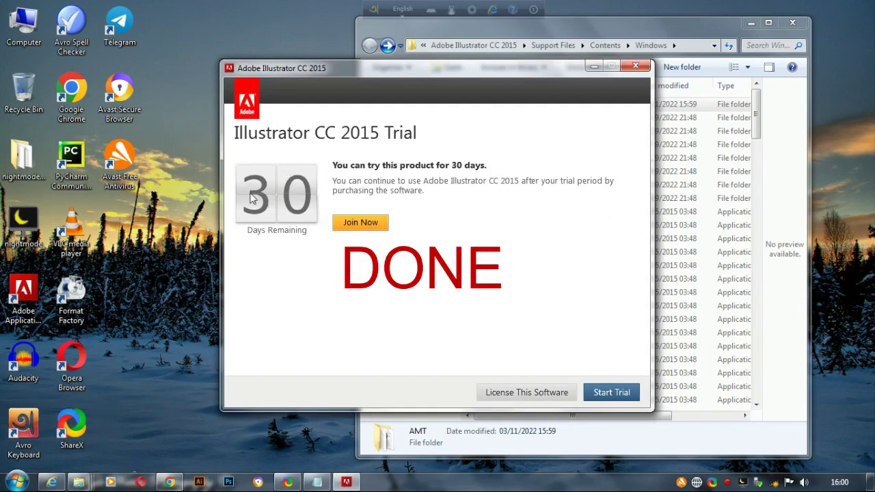
left_click(620, 395)
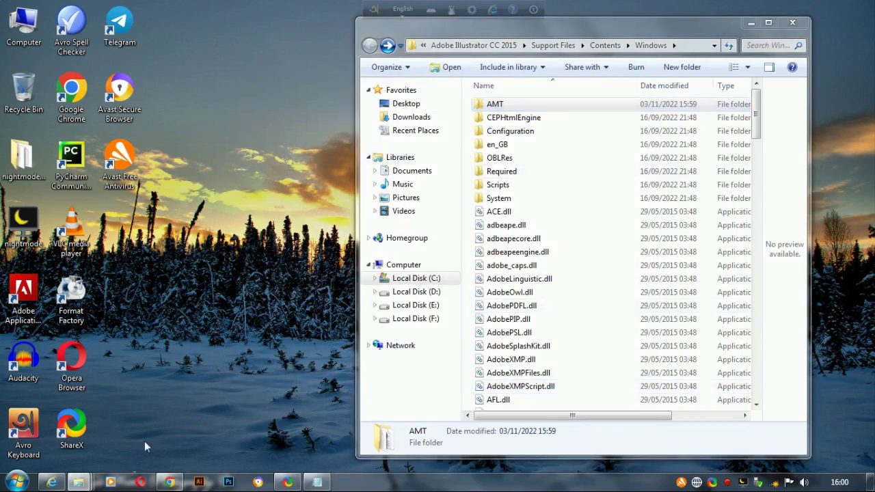
Bring up the loading Illustrator window and dismiss the GPU performance warning.
left_click(198, 483)
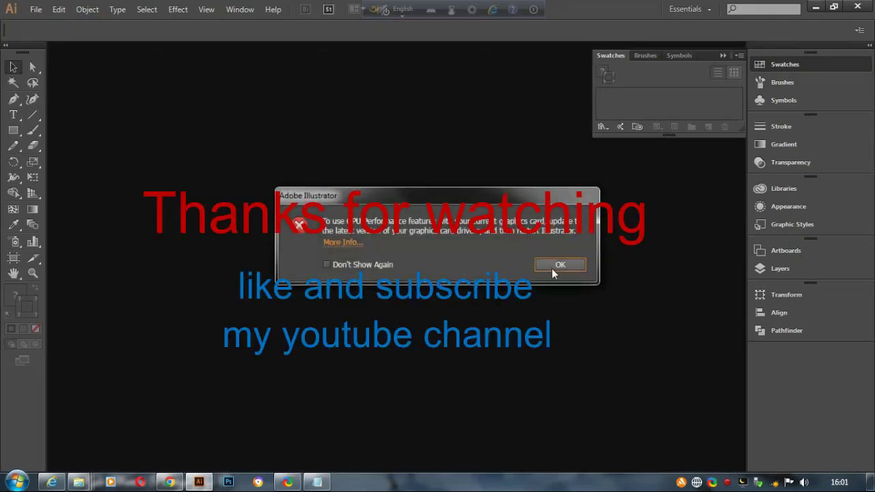
left_click(553, 269)
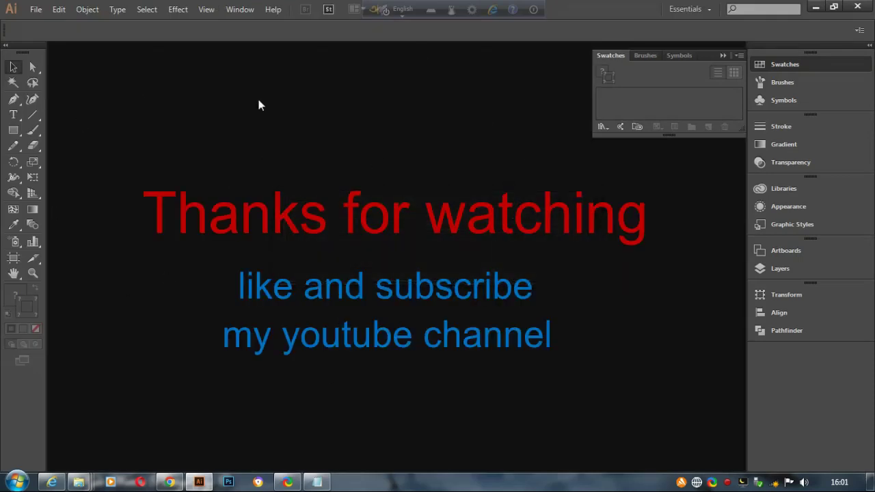